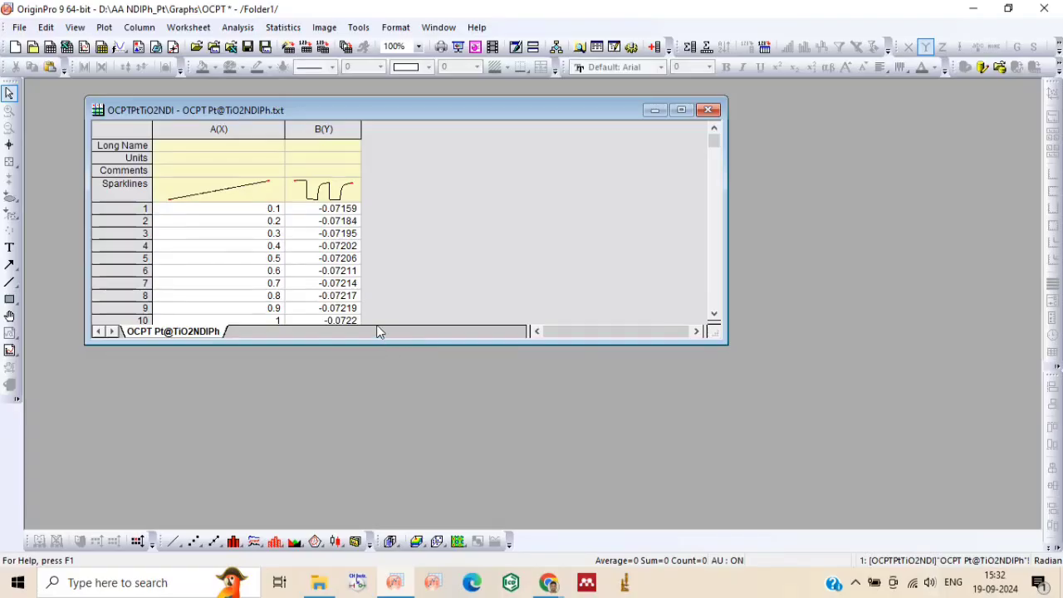
Give column A the long name Time and the units sec
{"action": "left_click", "coordinate": [216, 145]}
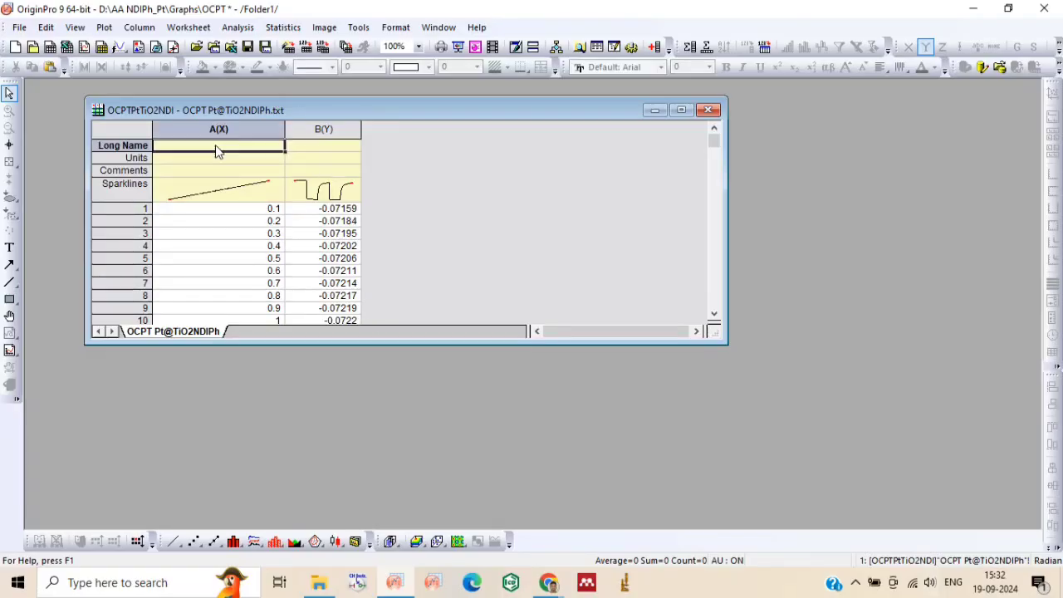
{"action": "type", "text": "Time"}
{"action": "left_click", "coordinate": [252, 159]}
{"action": "type", "text": "se"}
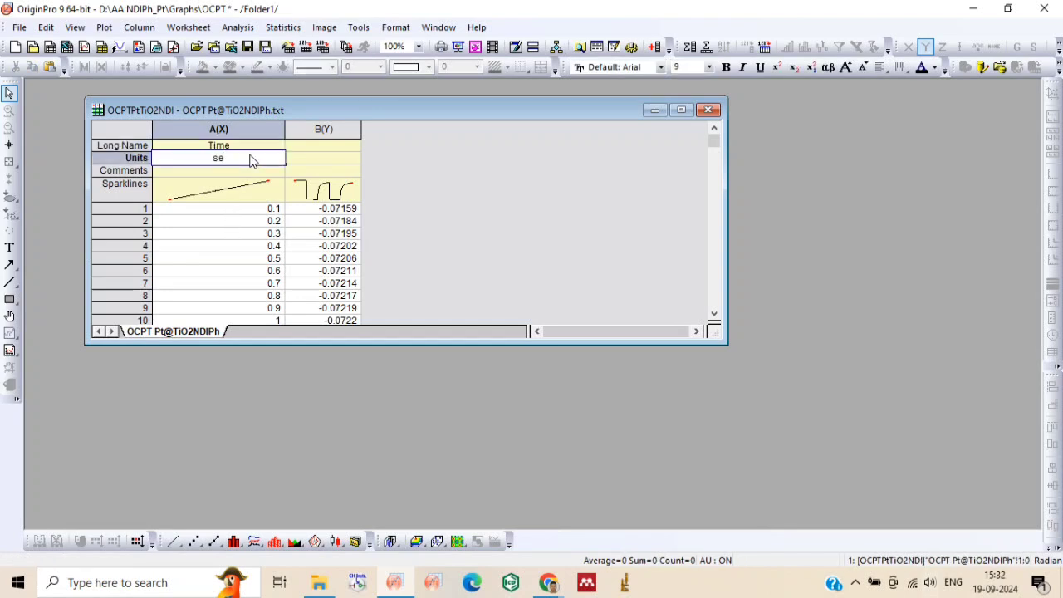
{"action": "type", "text": "c"}
Give column B the long name Potential, retyping it once
{"action": "left_click", "coordinate": [303, 145]}
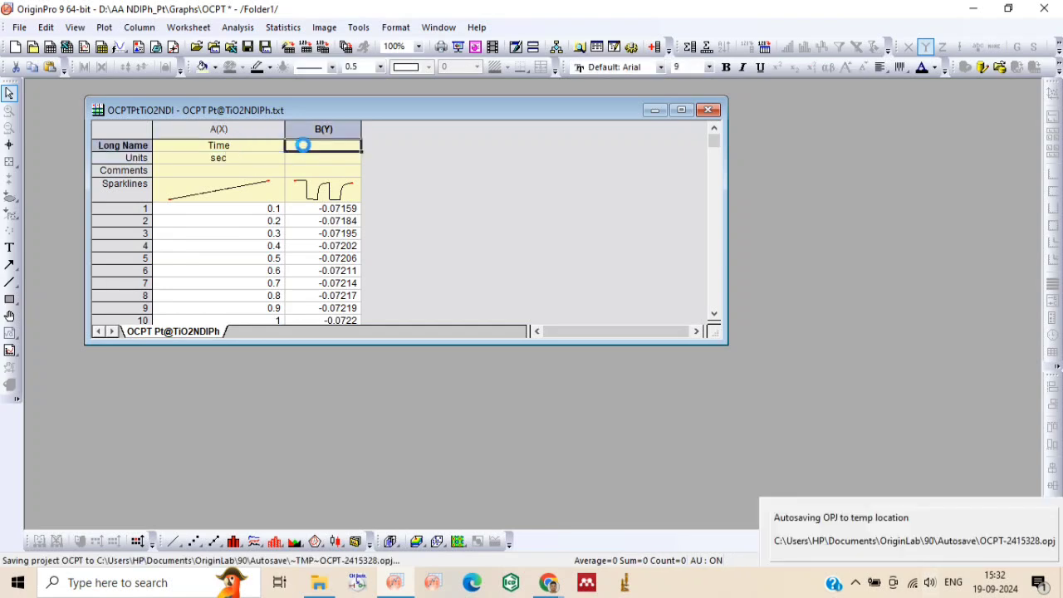
{"action": "double_click", "coordinate": [303, 146]}
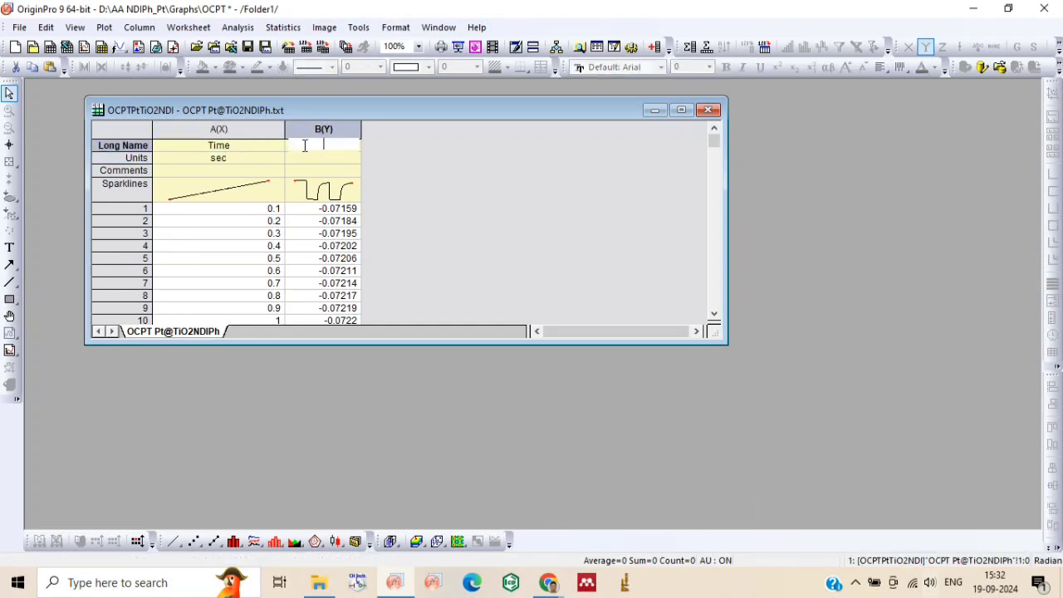
{"action": "type", "text": "Potential"}
{"action": "key", "text": "Return"}
{"action": "left_click", "coordinate": [325, 162]}
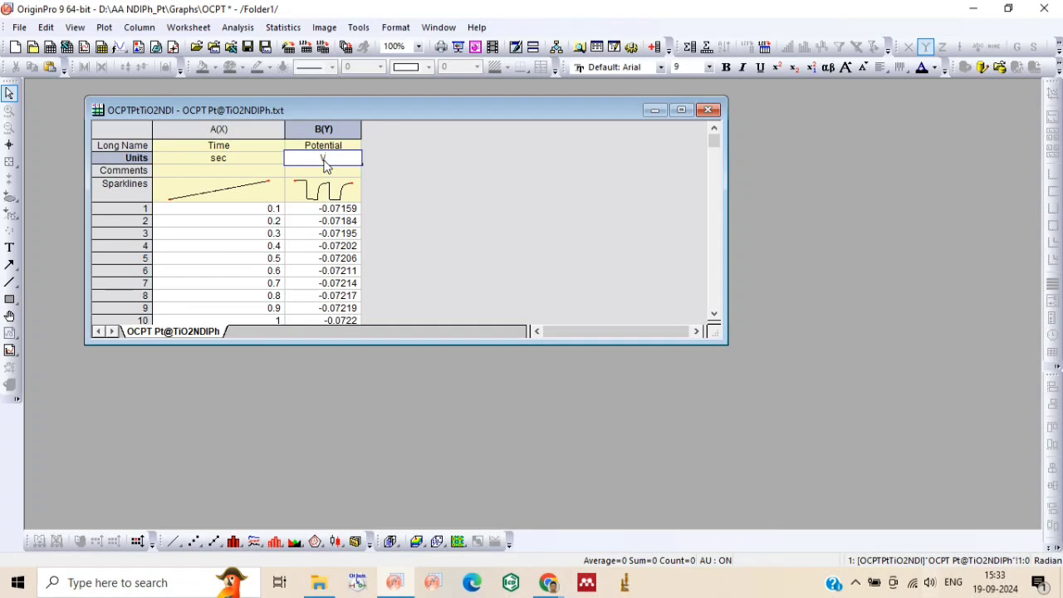
{"action": "double_click", "coordinate": [352, 145]}
{"action": "key", "text": "BackSpace"}
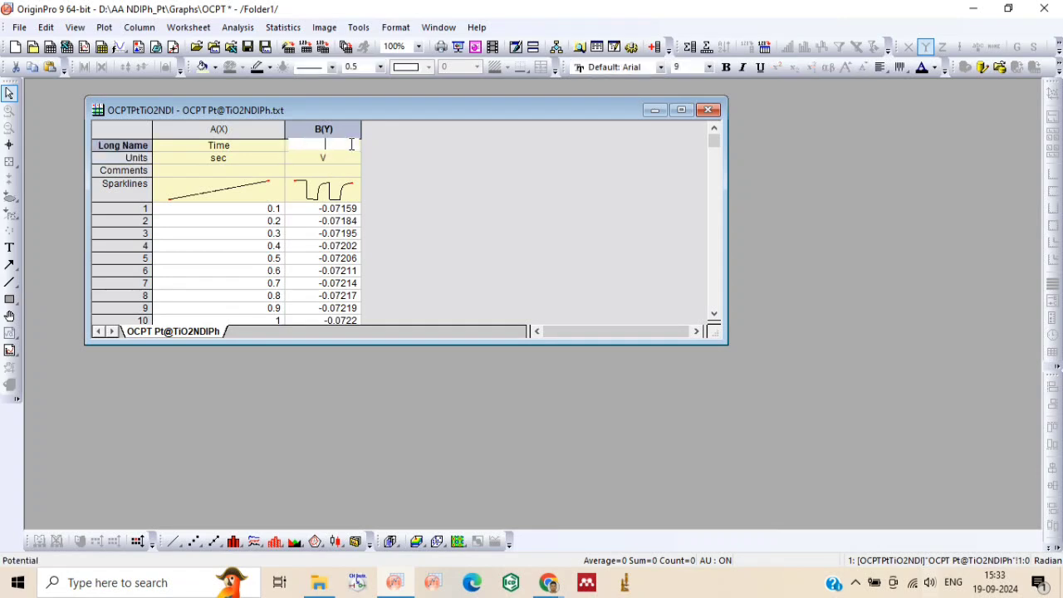
{"action": "type", "text": "Potential"}
Plot Time and Potential as line graph Graph1, placed right of the worksheet
{"action": "left_click", "coordinate": [475, 186]}
{"action": "left_click", "coordinate": [282, 129]}
{"action": "left_click_drag", "start_coordinate": [283, 129], "coordinate": [324, 129]}
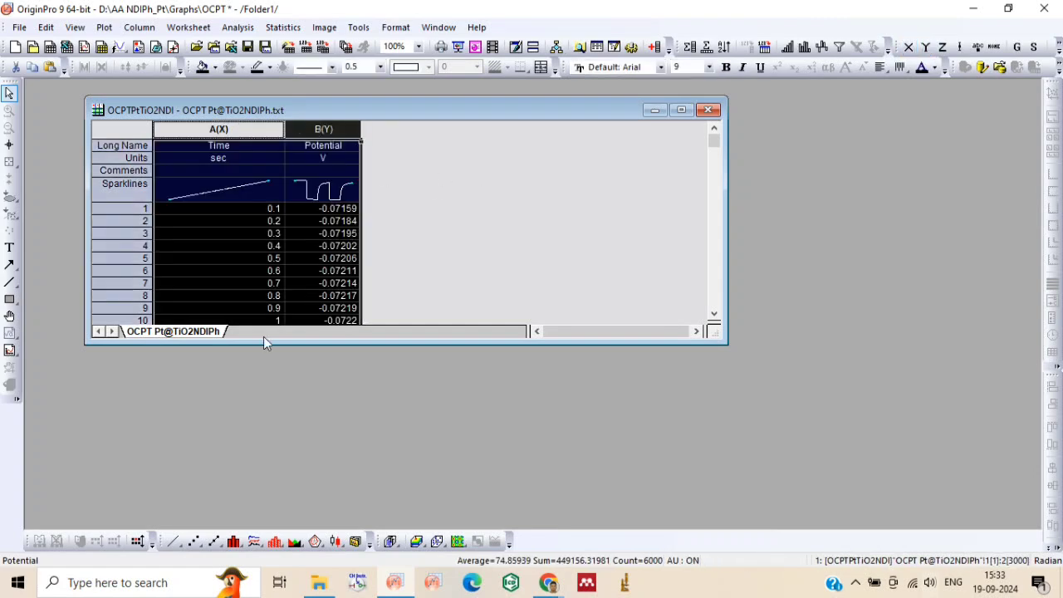
{"action": "left_click", "coordinate": [173, 538]}
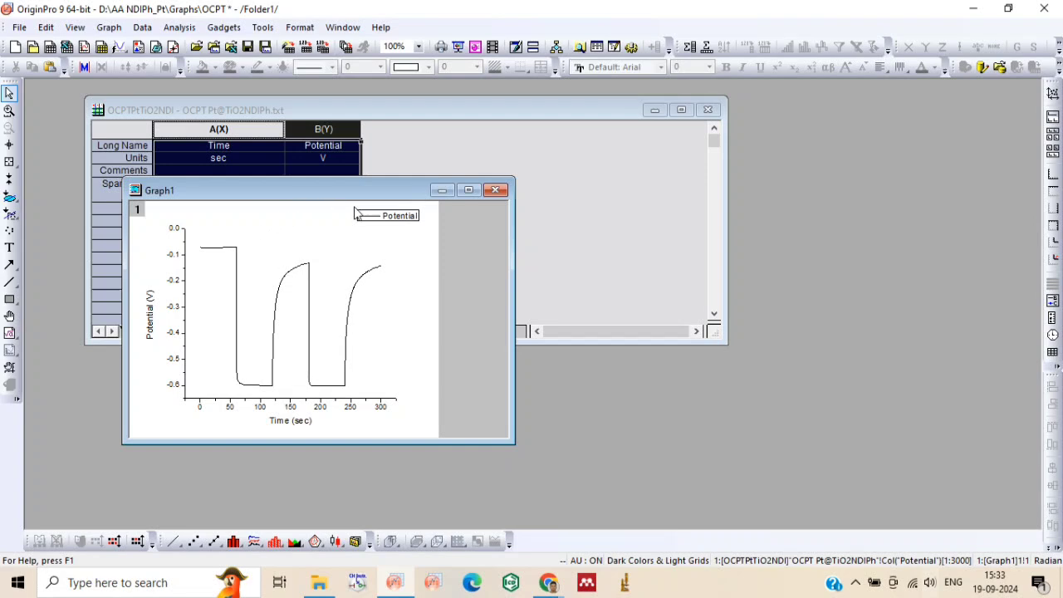
{"action": "left_click_drag", "start_coordinate": [404, 187], "coordinate": [912, 158]}
{"action": "left_click", "coordinate": [634, 158]}
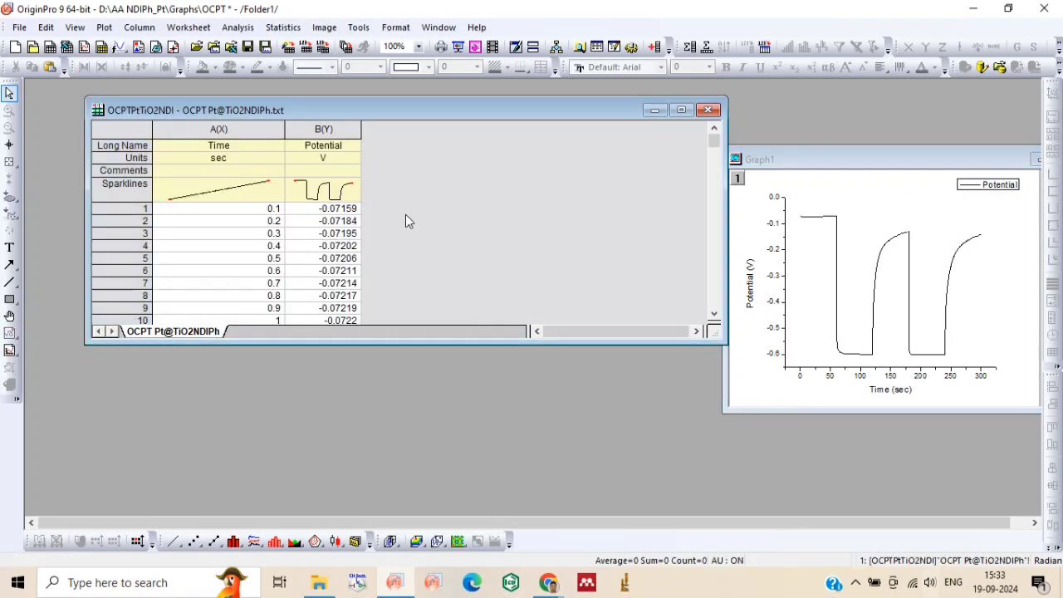
{"action": "left_click", "coordinate": [333, 127]}
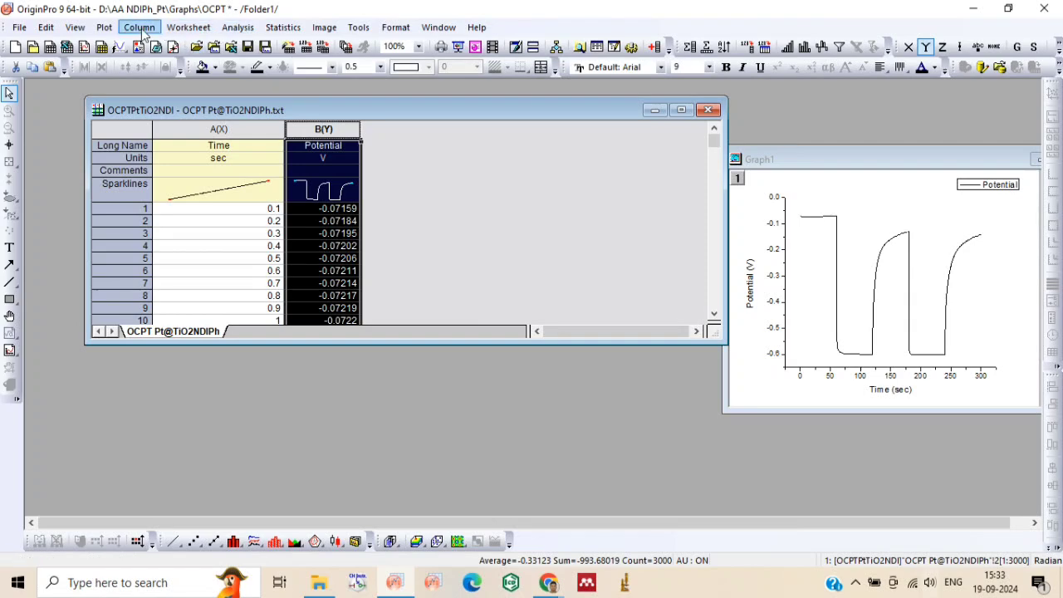
Differentiate Potential with default settings into a new Derivative column C
{"action": "left_click", "coordinate": [238, 27]}
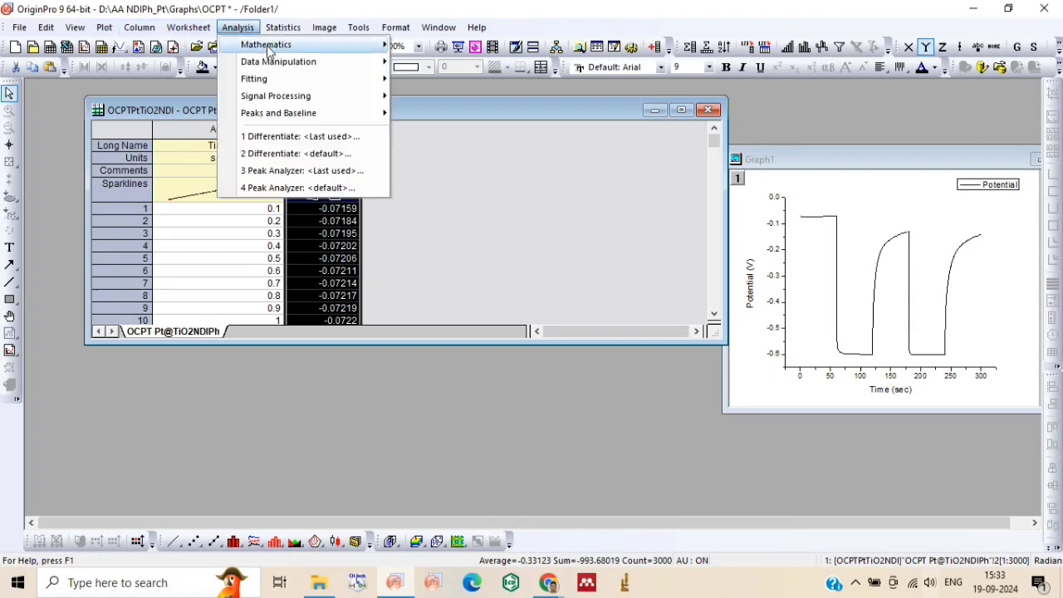
{"action": "mouse_move", "coordinate": [270, 44]}
{"action": "mouse_move", "coordinate": [481, 214]}
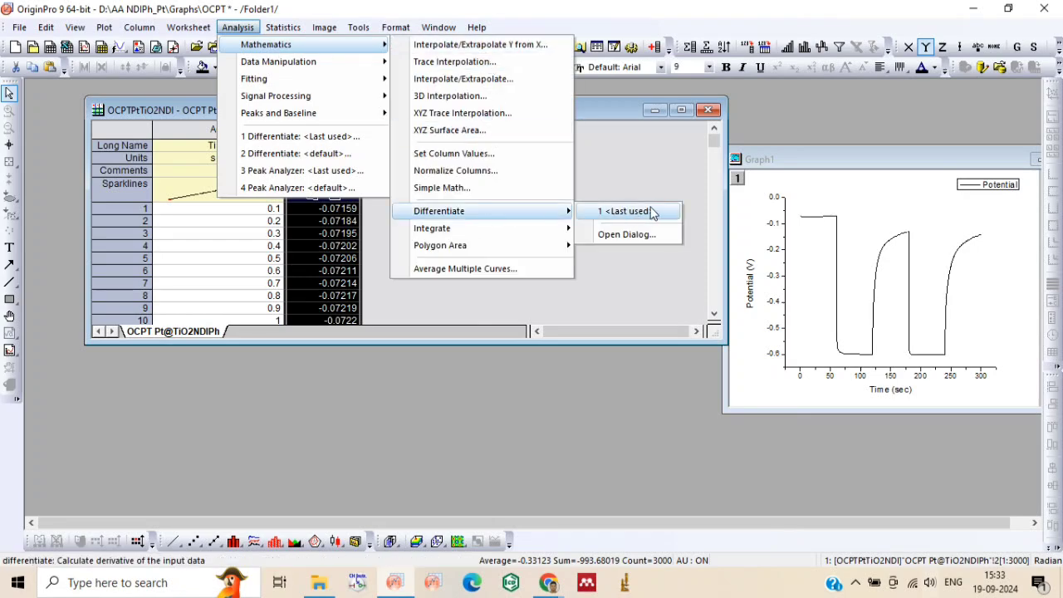
{"action": "left_click", "coordinate": [651, 237]}
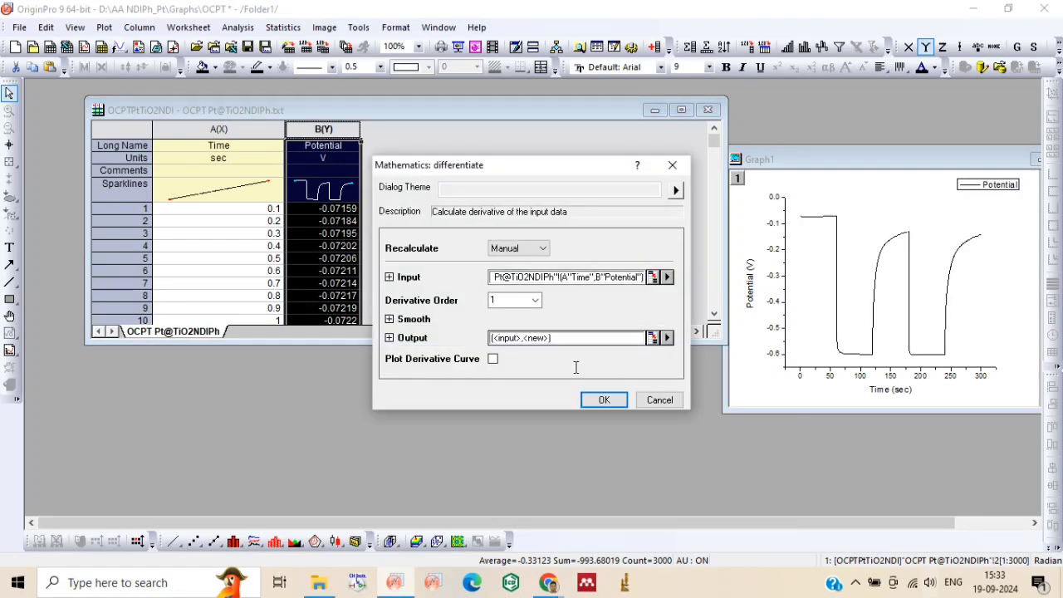
{"action": "left_click", "coordinate": [604, 400]}
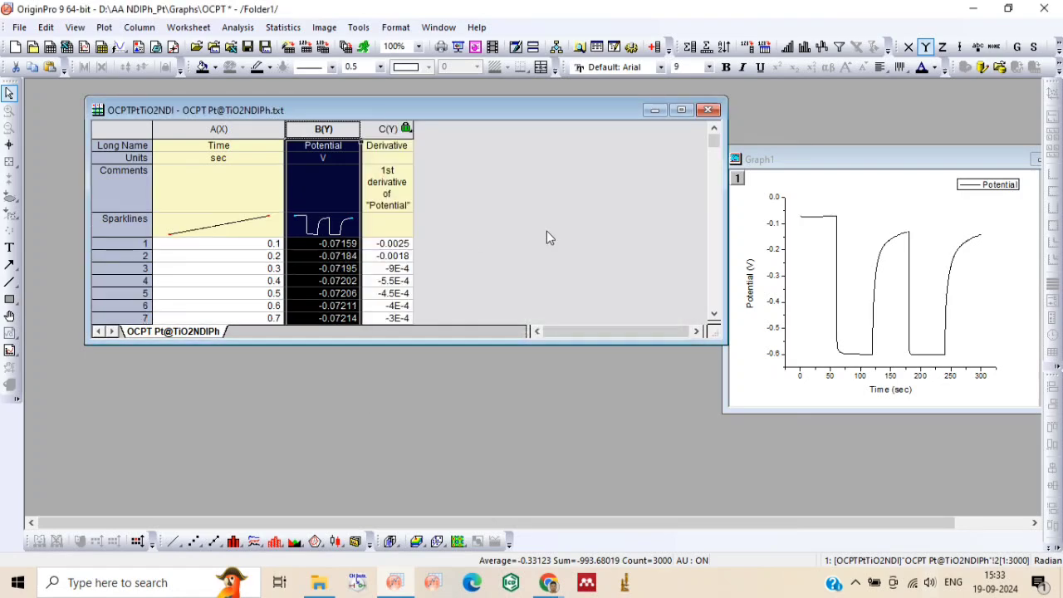
{"action": "left_click", "coordinate": [581, 226]}
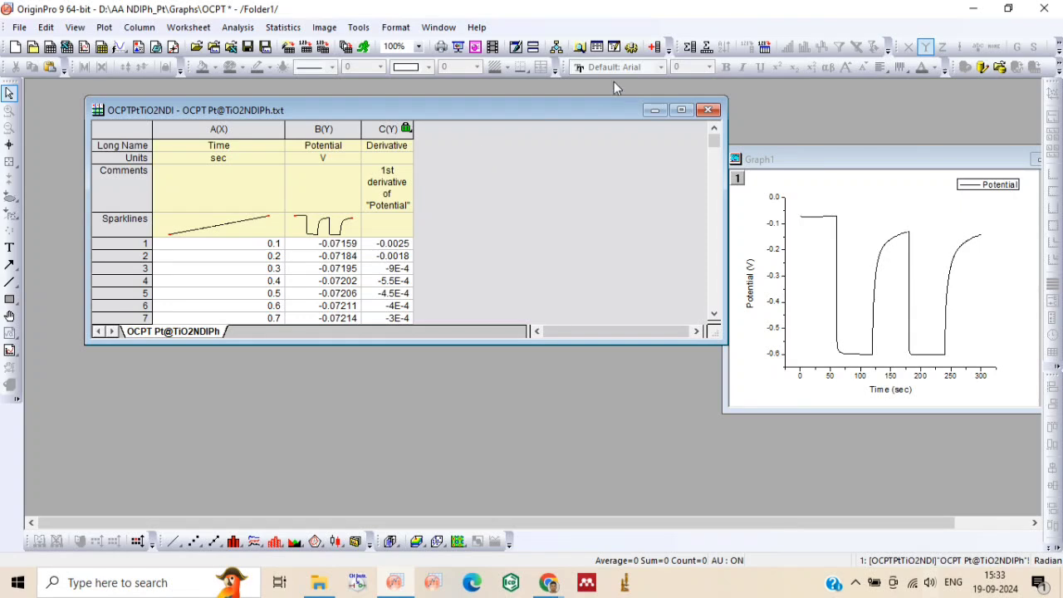
Add column D and paste a copy of the Potential values into it
{"action": "left_click", "coordinate": [655, 47]}
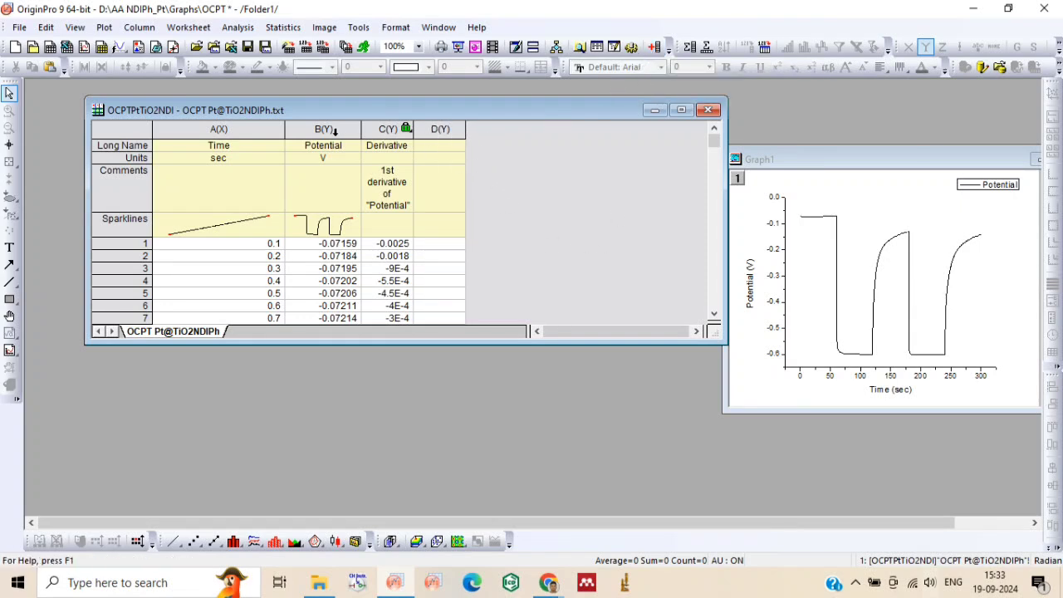
{"action": "left_click", "coordinate": [333, 129]}
{"action": "right_click", "coordinate": [332, 129]}
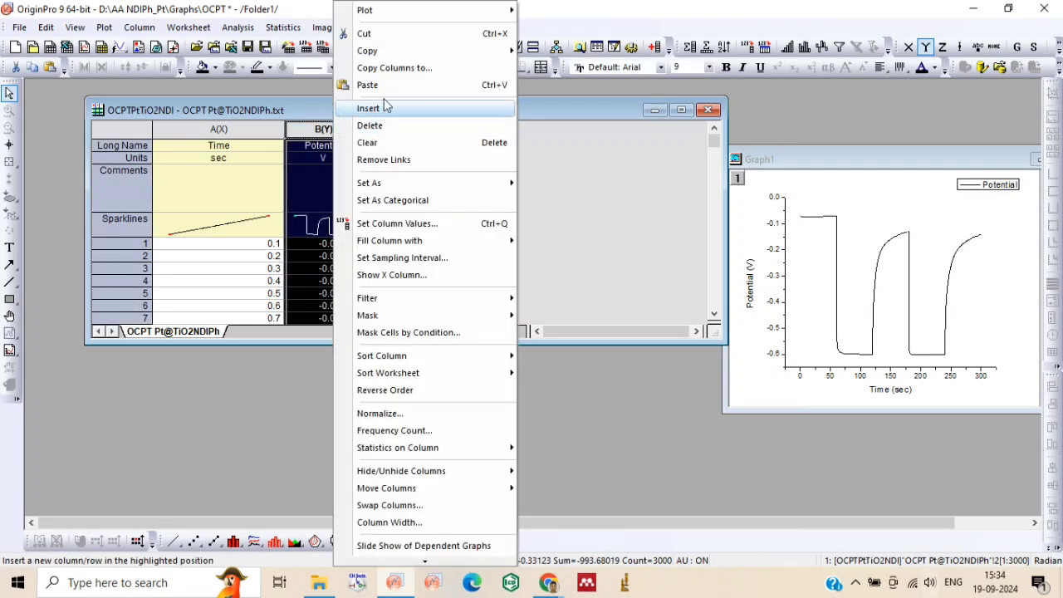
{"action": "mouse_move", "coordinate": [391, 51]}
{"action": "left_click", "coordinate": [560, 52]}
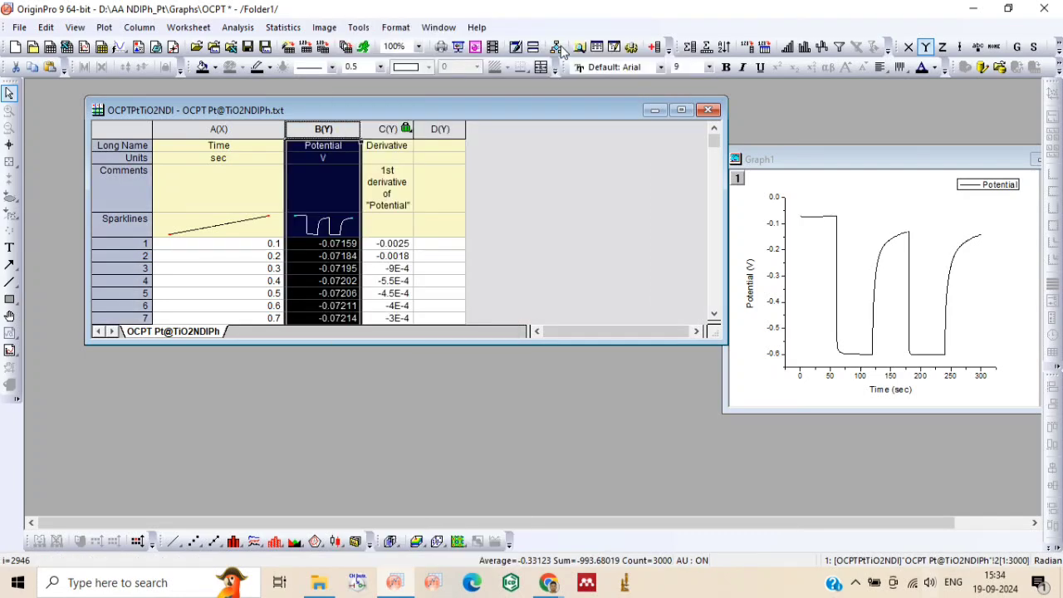
{"action": "left_click", "coordinate": [428, 243]}
{"action": "right_click", "coordinate": [428, 243]}
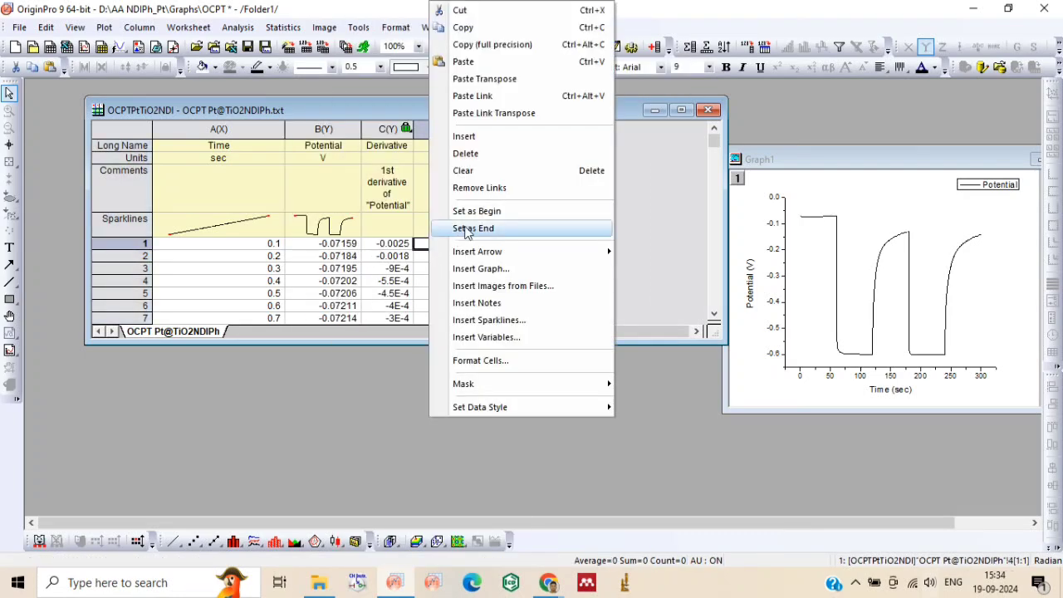
{"action": "left_click", "coordinate": [486, 67]}
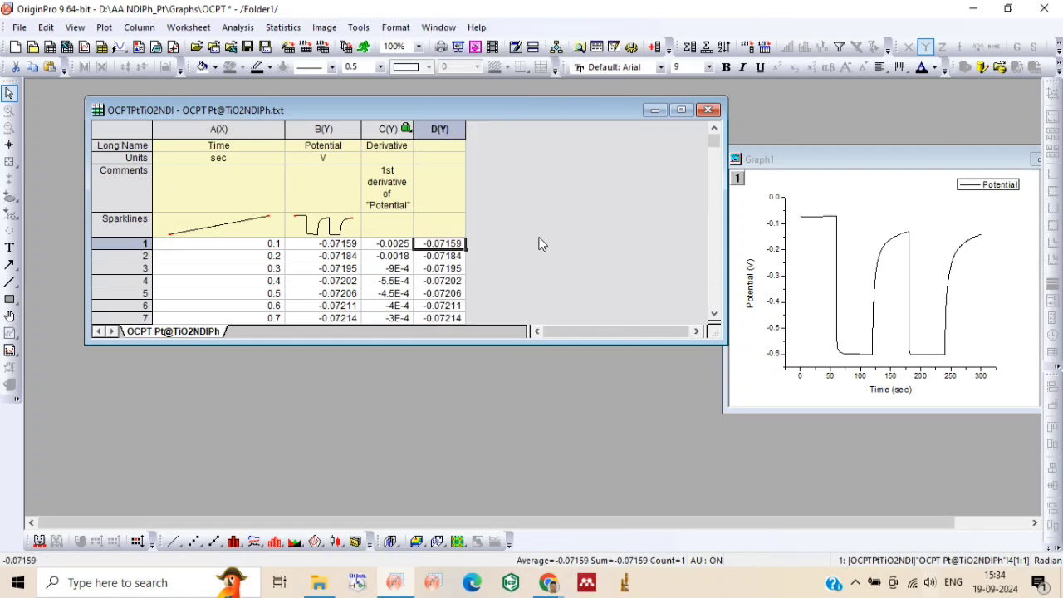
{"action": "left_click", "coordinate": [541, 244]}
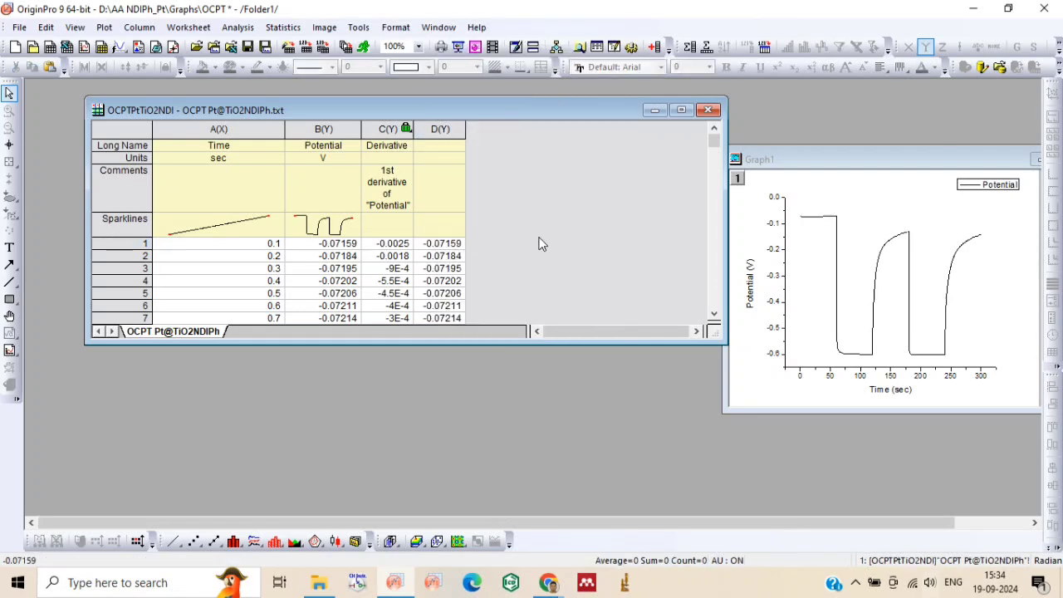
Add another empty column E and select it
{"action": "left_click", "coordinate": [655, 48]}
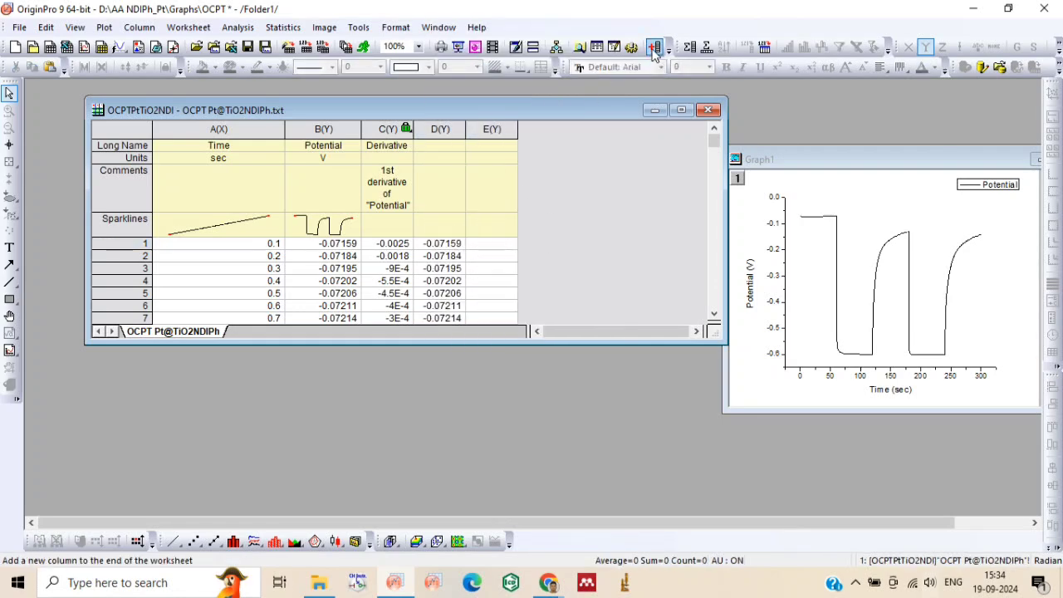
{"action": "left_click", "coordinate": [492, 128]}
{"action": "right_click", "coordinate": [493, 129]}
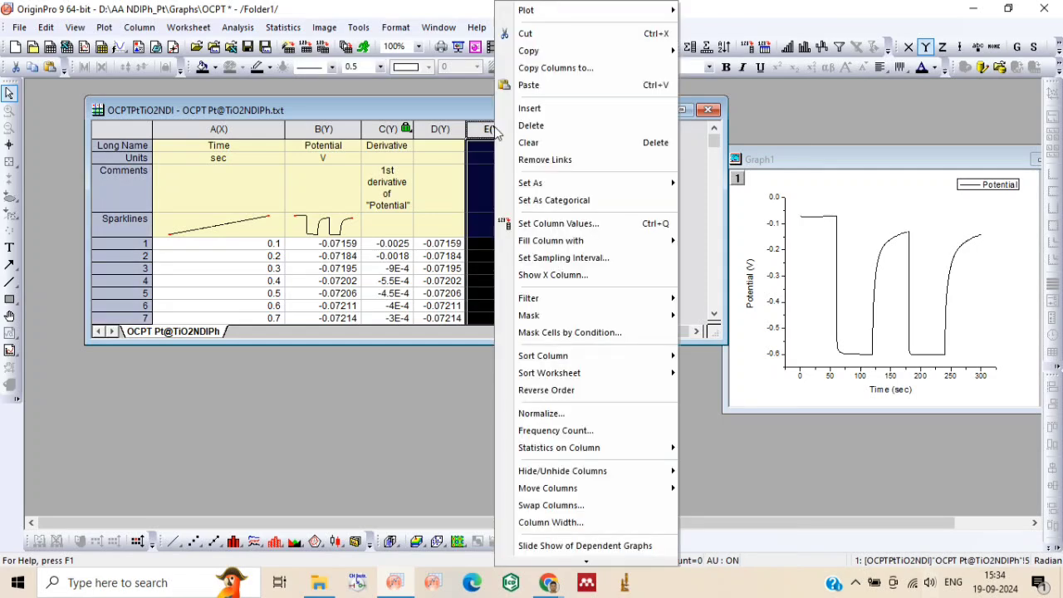
Set column E to ((1.3806*10^-23*298)/(1.6*10^-19))*(1/Col("Derivative Y1"))
{"action": "left_click", "coordinate": [563, 222]}
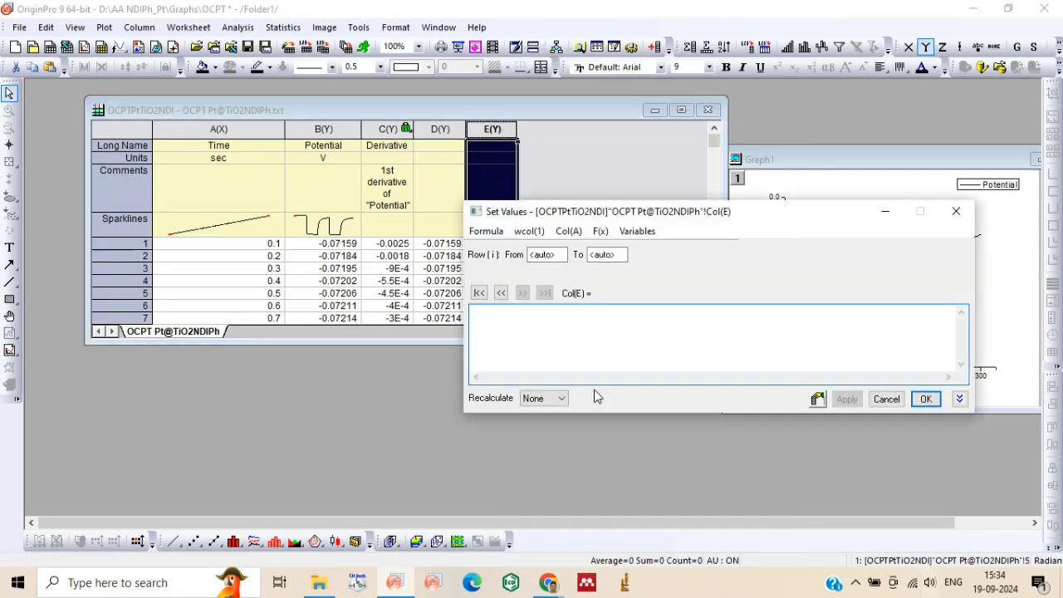
{"action": "type", "text": "((1.3806"}
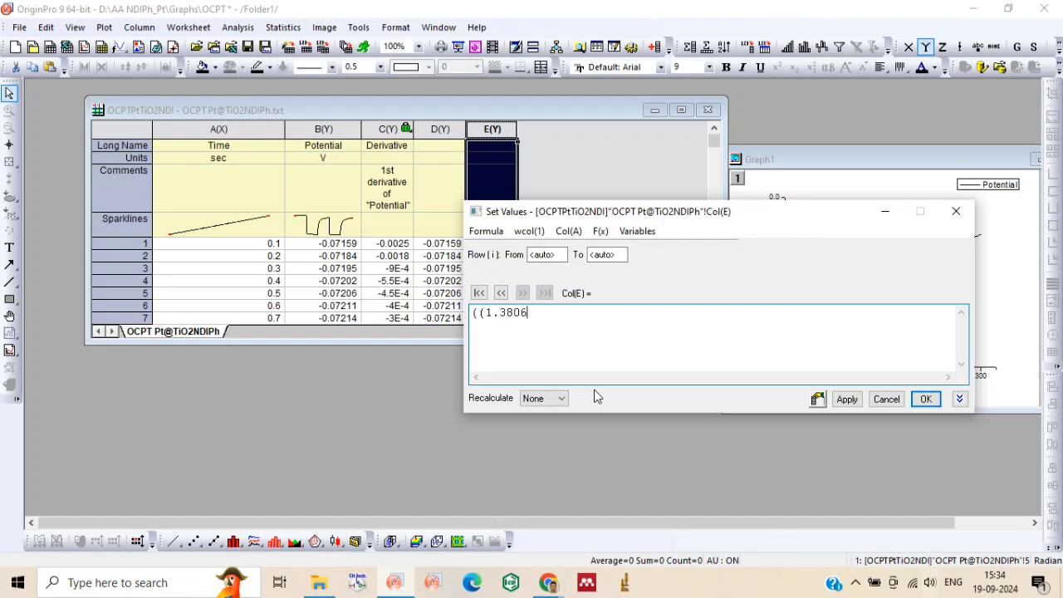
{"action": "type", "text": "*10^-23*298)/(1.6*10^"}
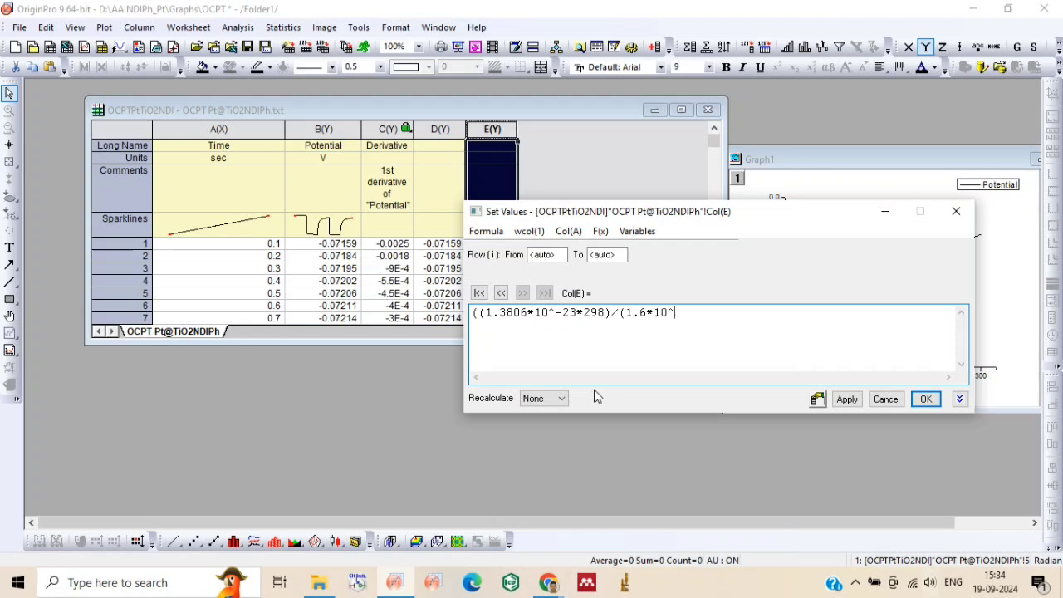
{"action": "type", "text": "-19))*(1/"}
{"action": "left_click", "coordinate": [569, 231]}
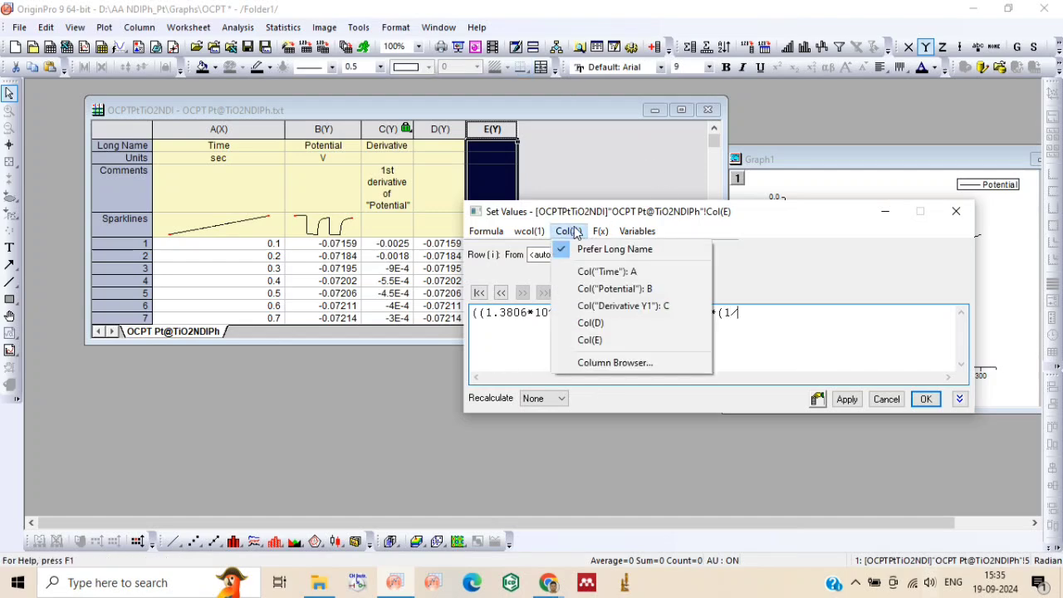
{"action": "left_click", "coordinate": [604, 305]}
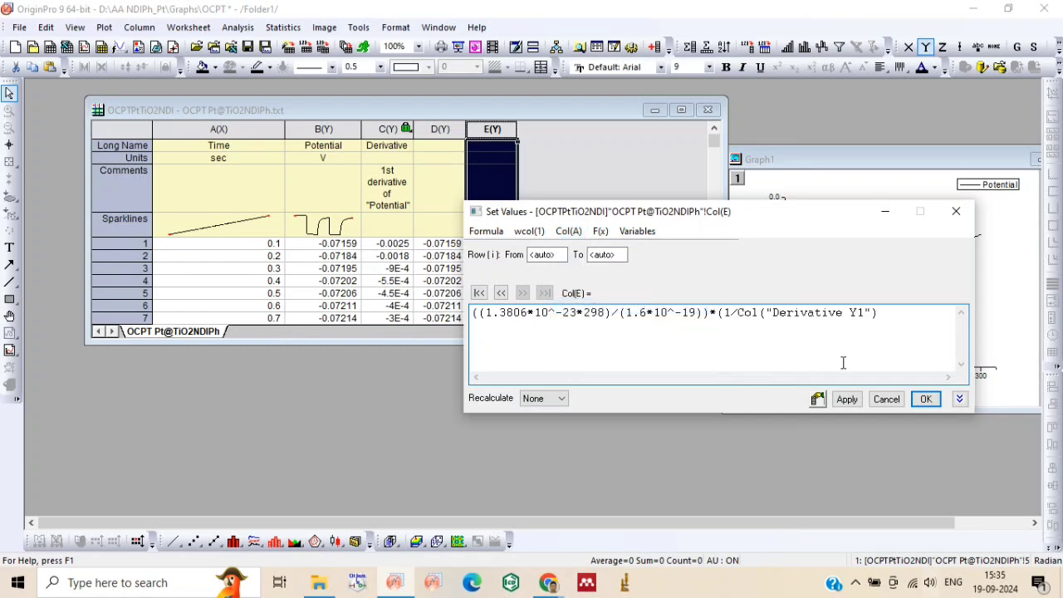
{"action": "type", "text": ")"}
{"action": "left_click", "coordinate": [924, 398]}
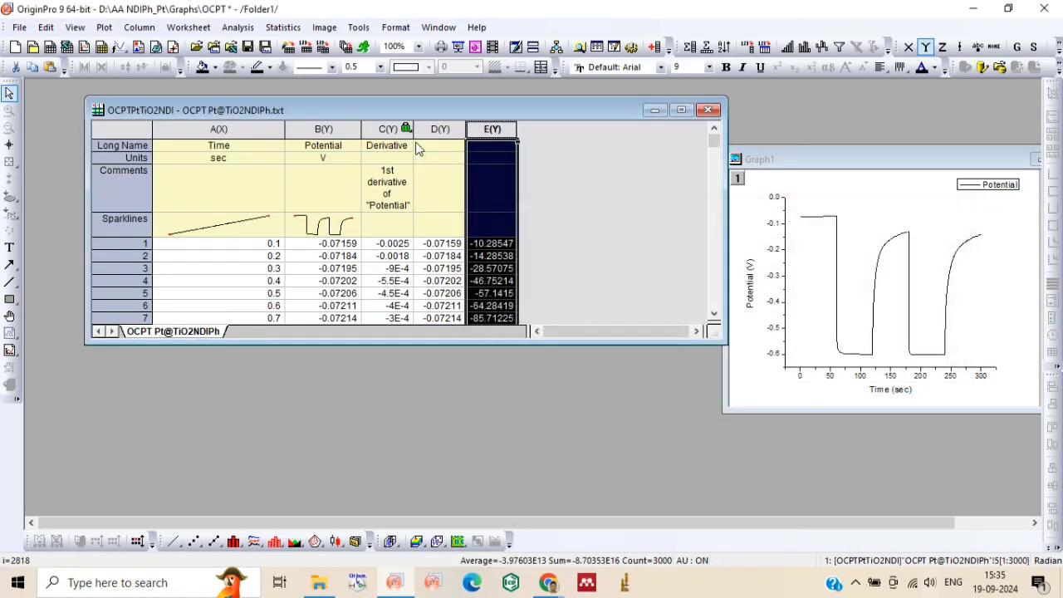
Copy columns D and E and paste them at cell A1 of new workbook Book1
{"action": "left_click_drag", "start_coordinate": [433, 130], "coordinate": [484, 129]}
{"action": "right_click", "coordinate": [484, 128]}
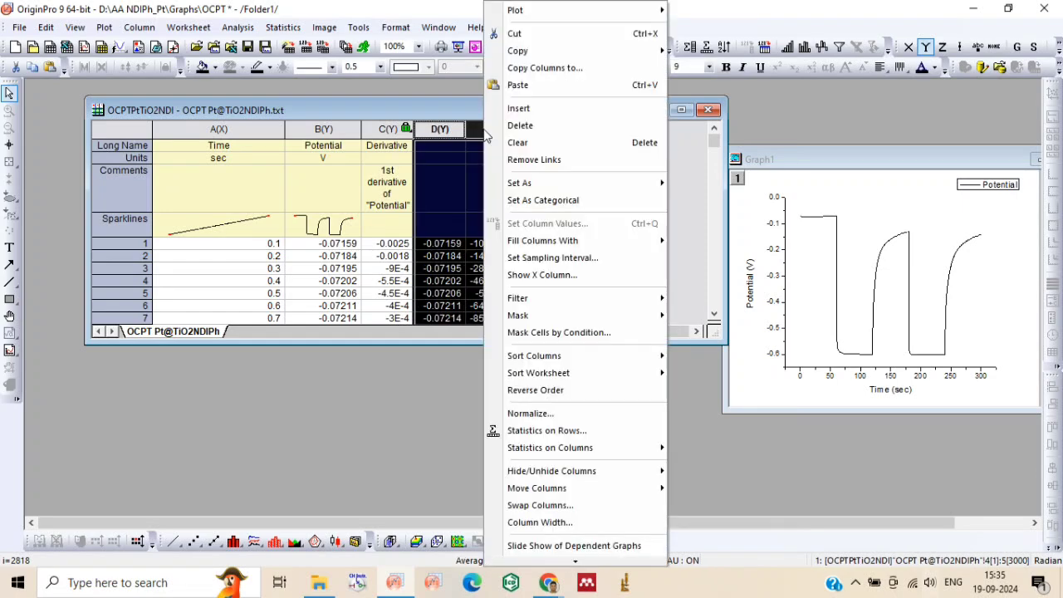
{"action": "mouse_move", "coordinate": [537, 51]}
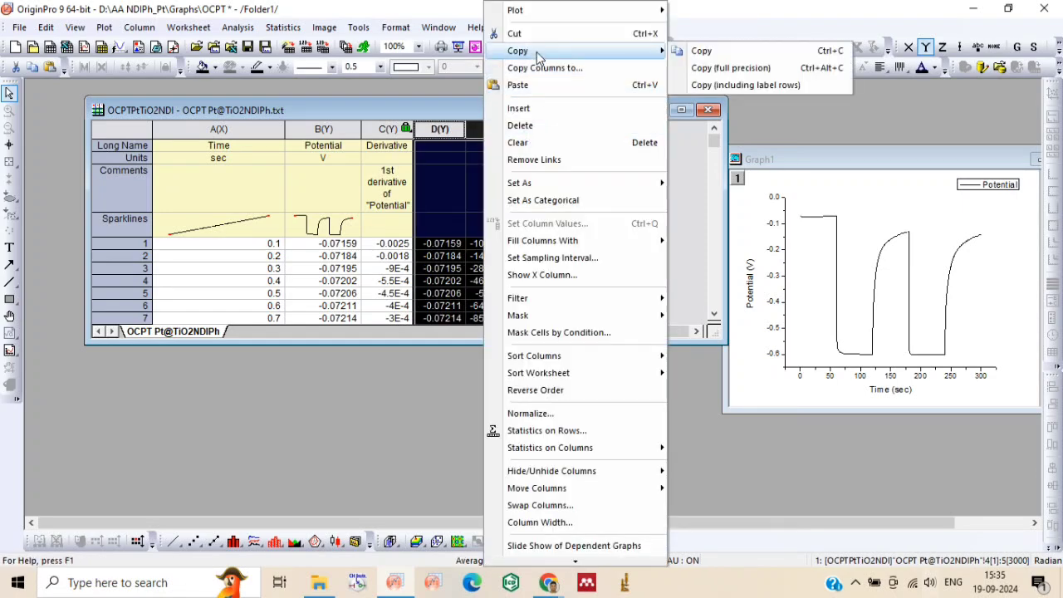
{"action": "left_click", "coordinate": [701, 51]}
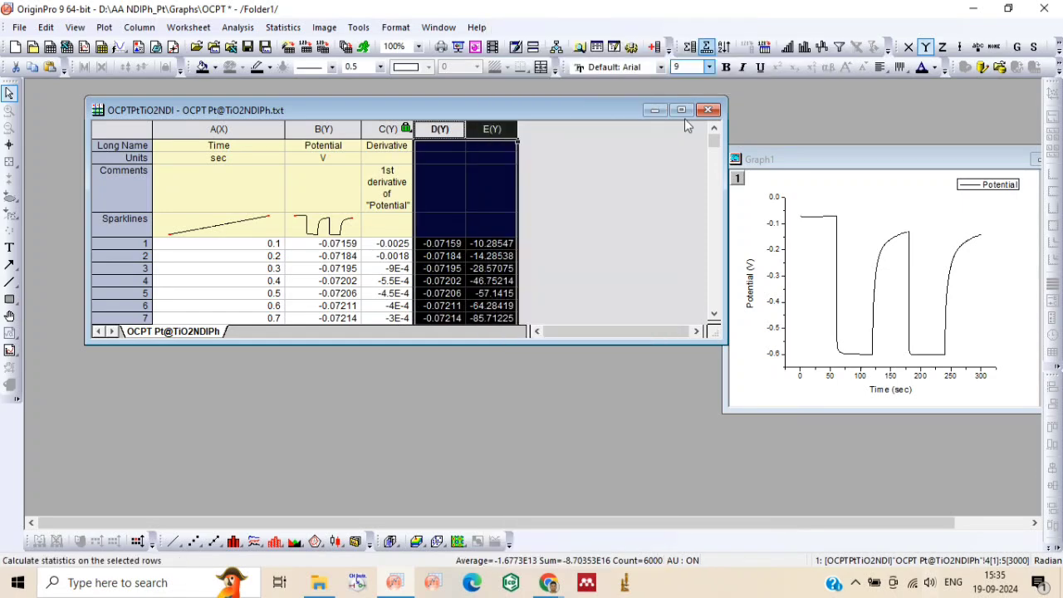
{"action": "left_click", "coordinate": [50, 47]}
{"action": "left_click", "coordinate": [249, 284]}
{"action": "right_click", "coordinate": [249, 284]}
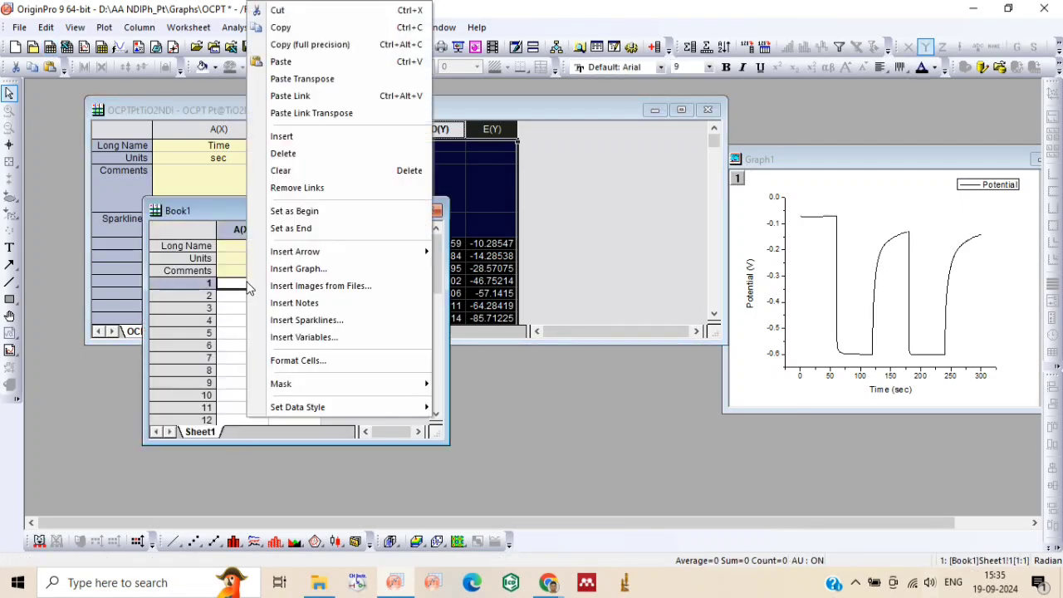
{"action": "left_click", "coordinate": [312, 63]}
{"action": "left_click", "coordinate": [349, 345]}
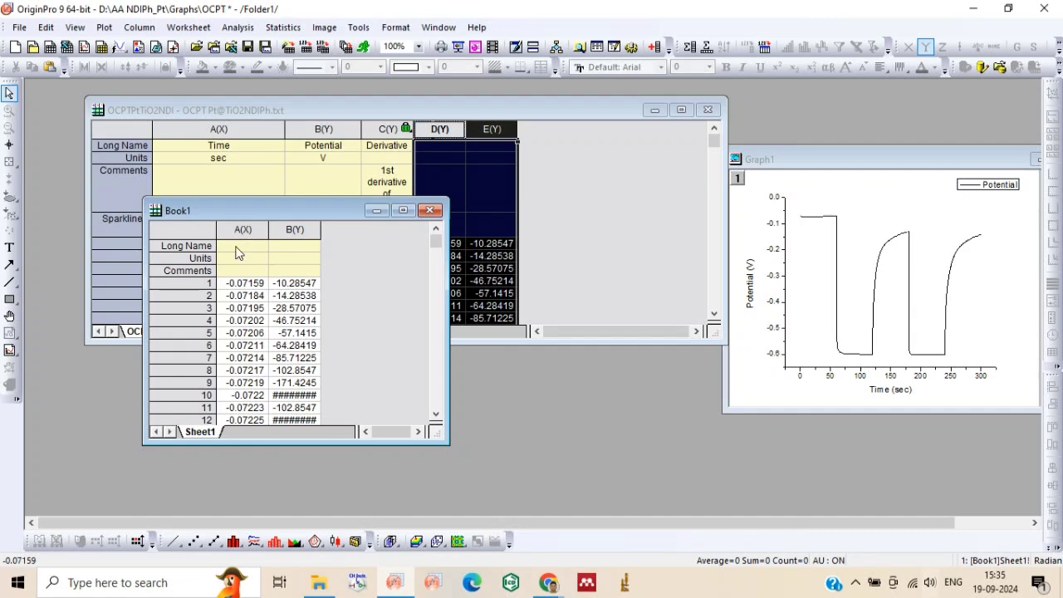
Label Book1's column A as Voc vs AgAg/Cl and column B's units as sec
{"action": "left_click", "coordinate": [237, 246]}
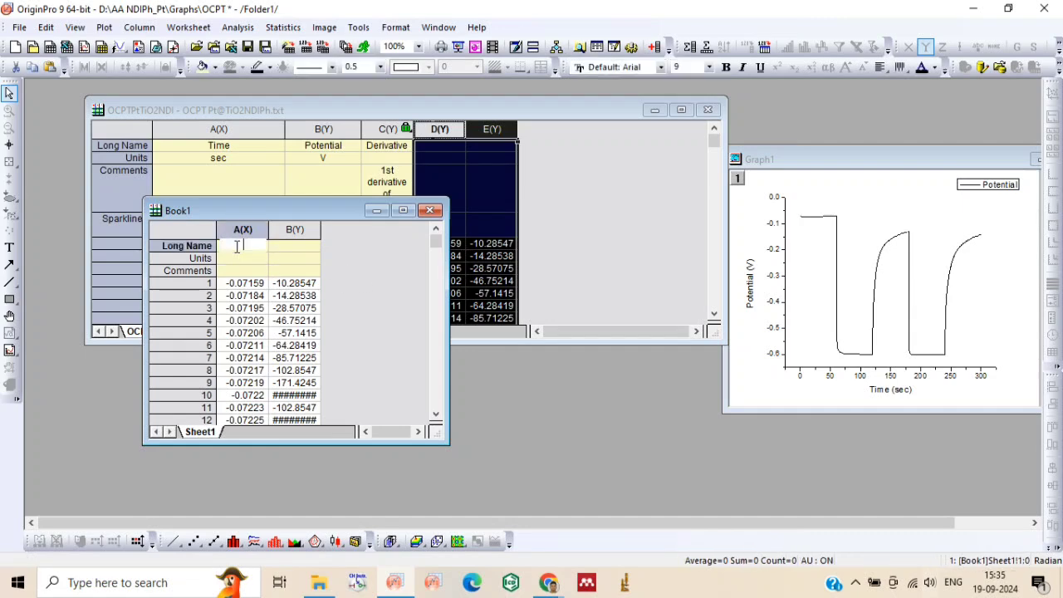
{"action": "type", "text": "V"}
{"action": "type", "text": "vs"}
{"action": "type", "text": " AgAg"}
{"action": "type", "text": "/"}
{"action": "type", "text": "Cl"}
{"action": "key", "text": "Return"}
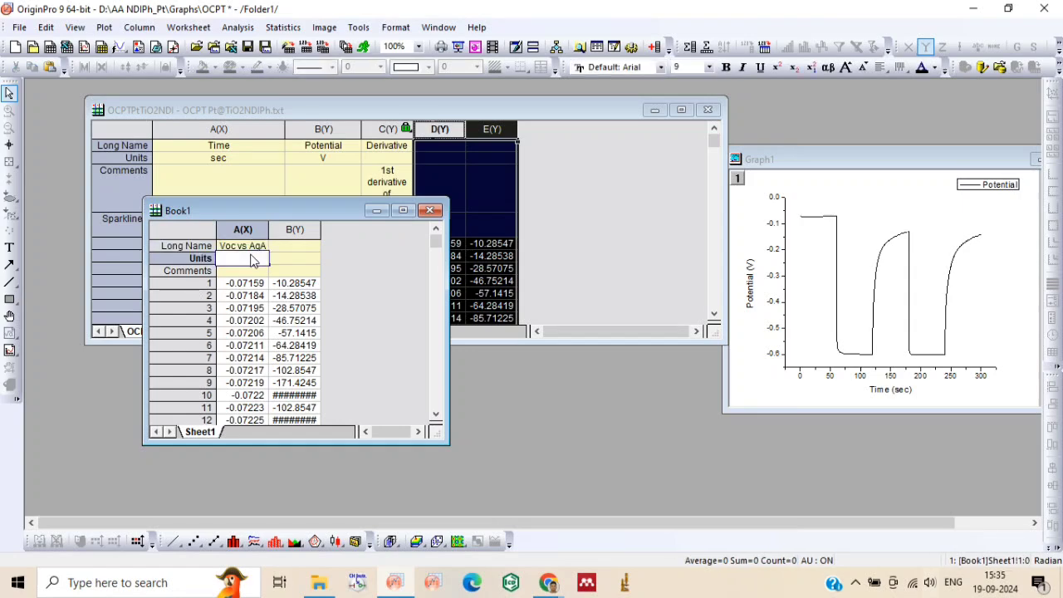
{"action": "left_click", "coordinate": [292, 245]}
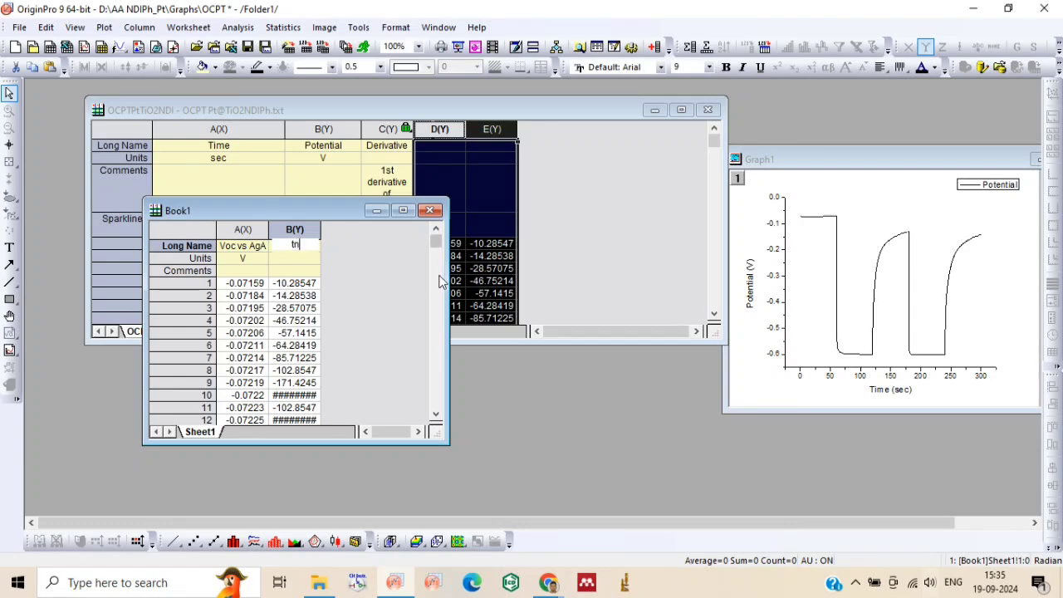
{"action": "left_click", "coordinate": [292, 261]}
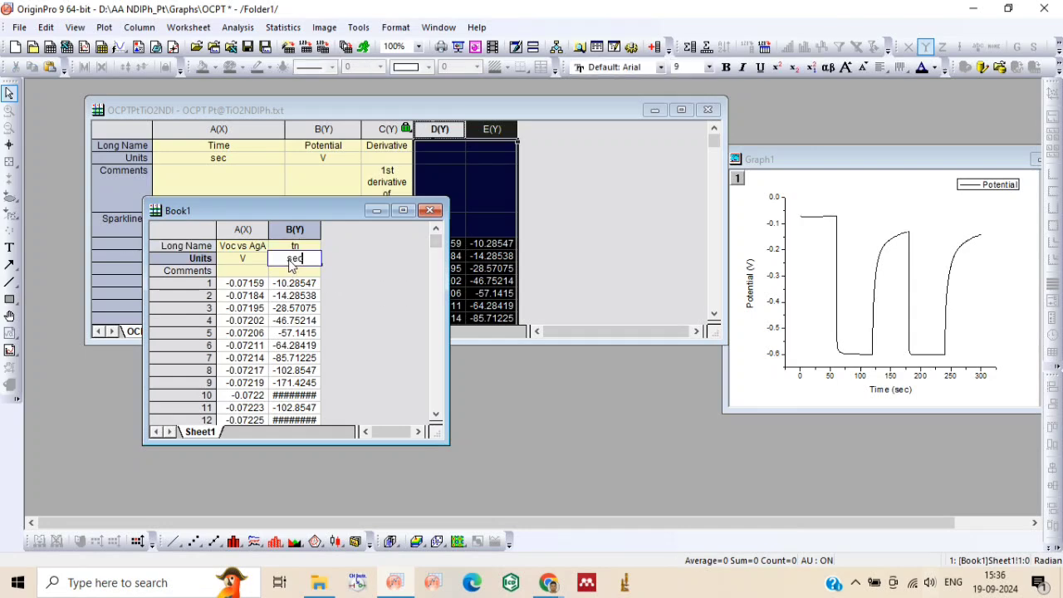
{"action": "type", "text": "sec"}
{"action": "left_click_drag", "start_coordinate": [248, 229], "coordinate": [290, 229]}
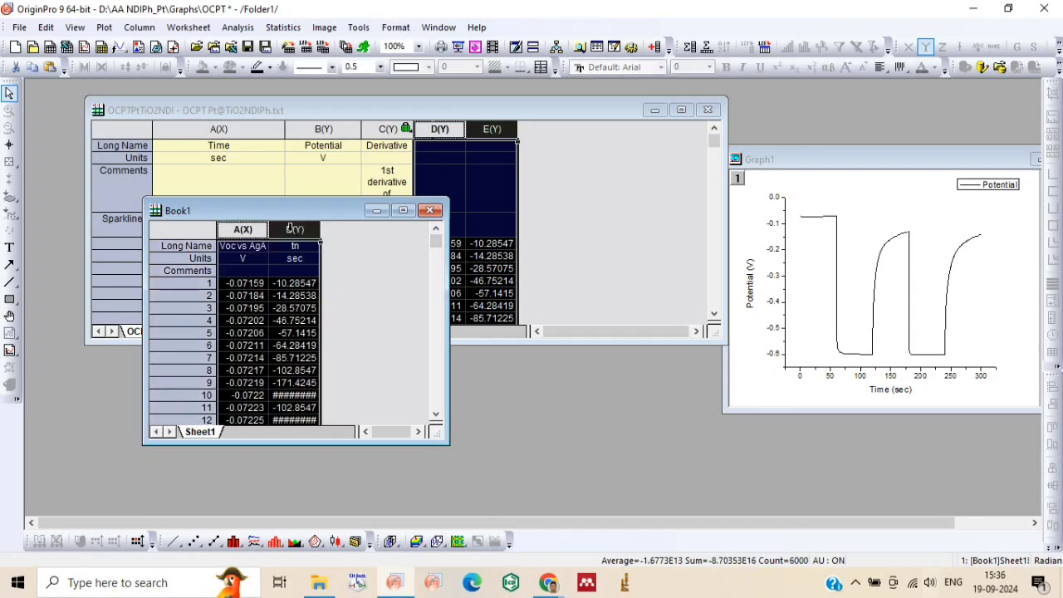
Scatter-plot tn against Voc as Graph2 and choose a Log10 Y-axis scale
{"action": "left_click", "coordinate": [194, 541]}
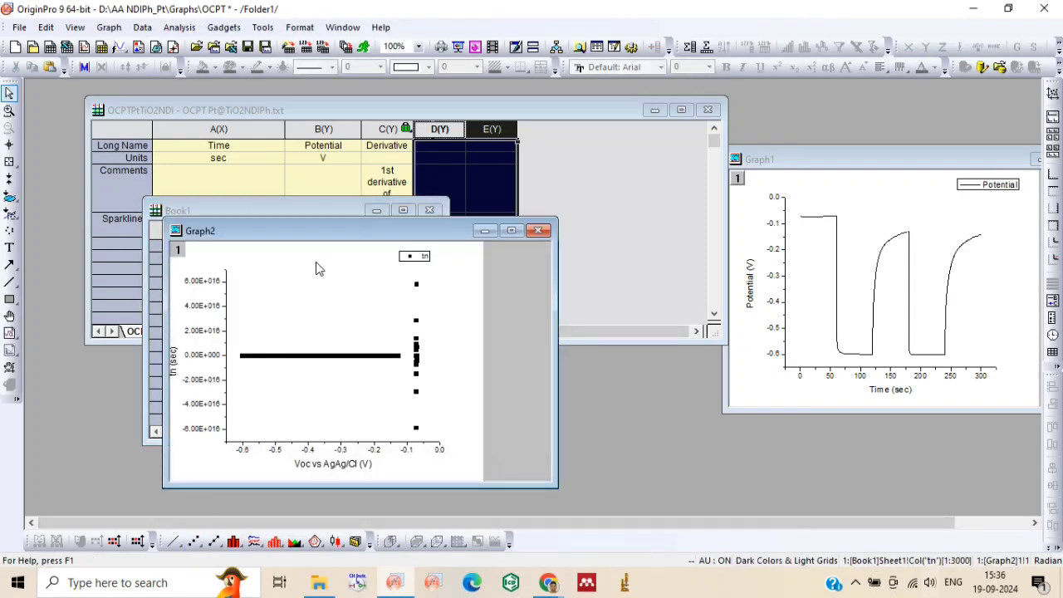
{"action": "left_click_drag", "start_coordinate": [340, 233], "coordinate": [532, 230]}
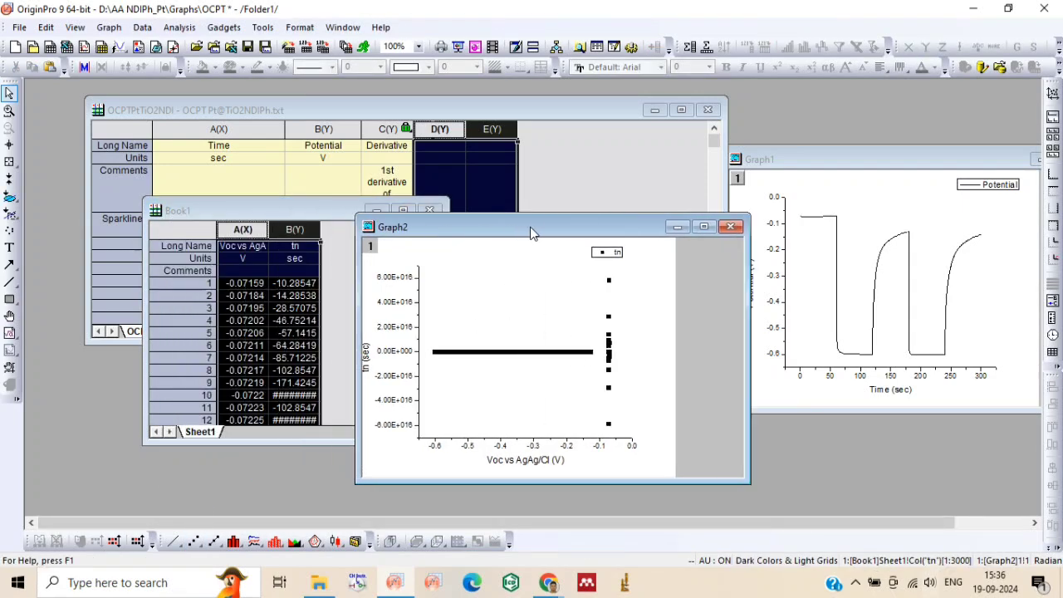
{"action": "double_click", "coordinate": [405, 355]}
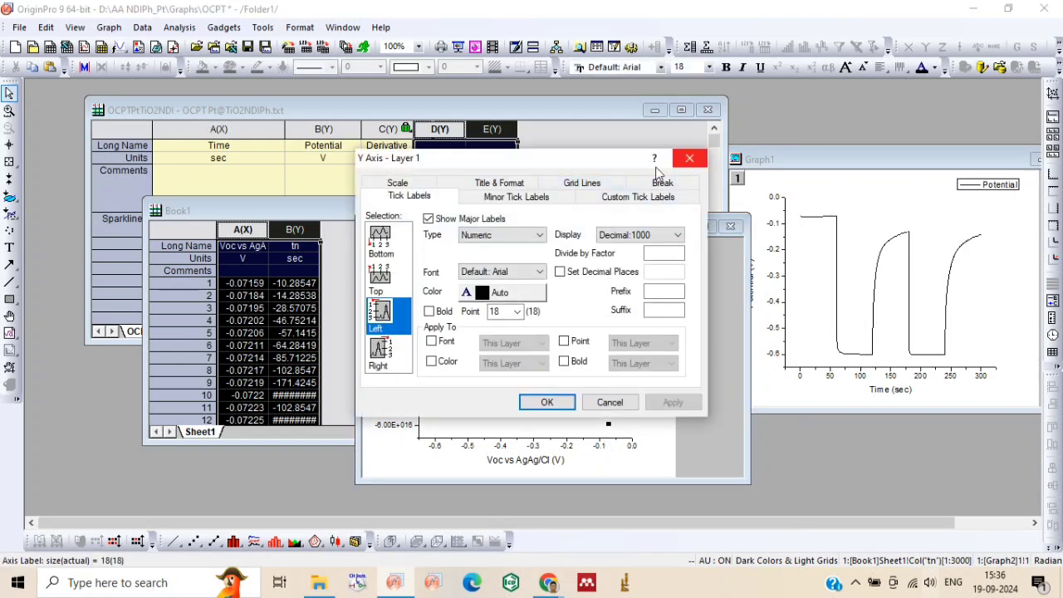
{"action": "left_click", "coordinate": [409, 185]}
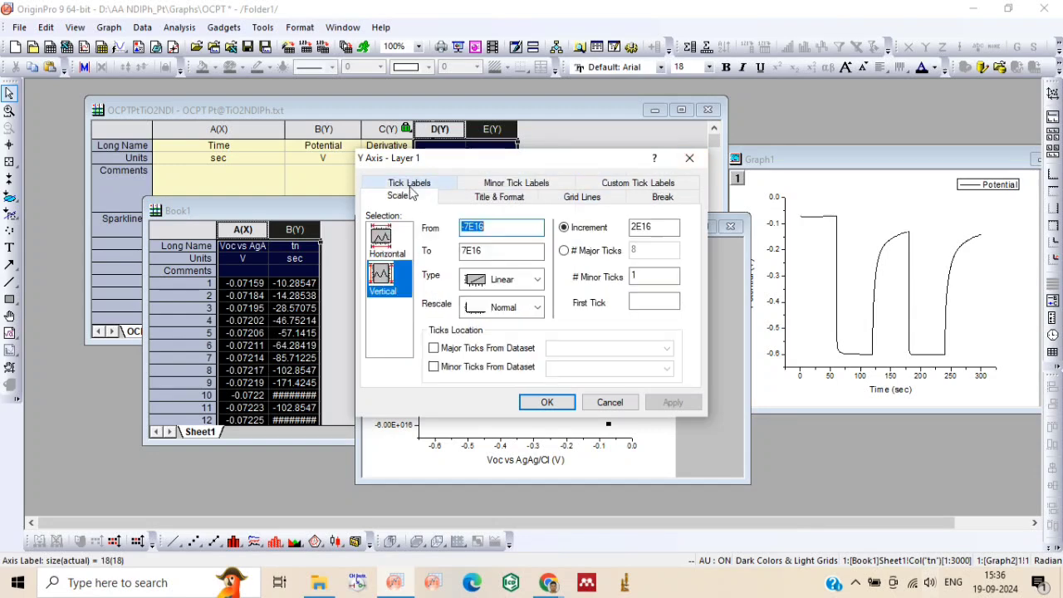
{"action": "left_click", "coordinate": [531, 279]}
{"action": "left_click", "coordinate": [508, 318]}
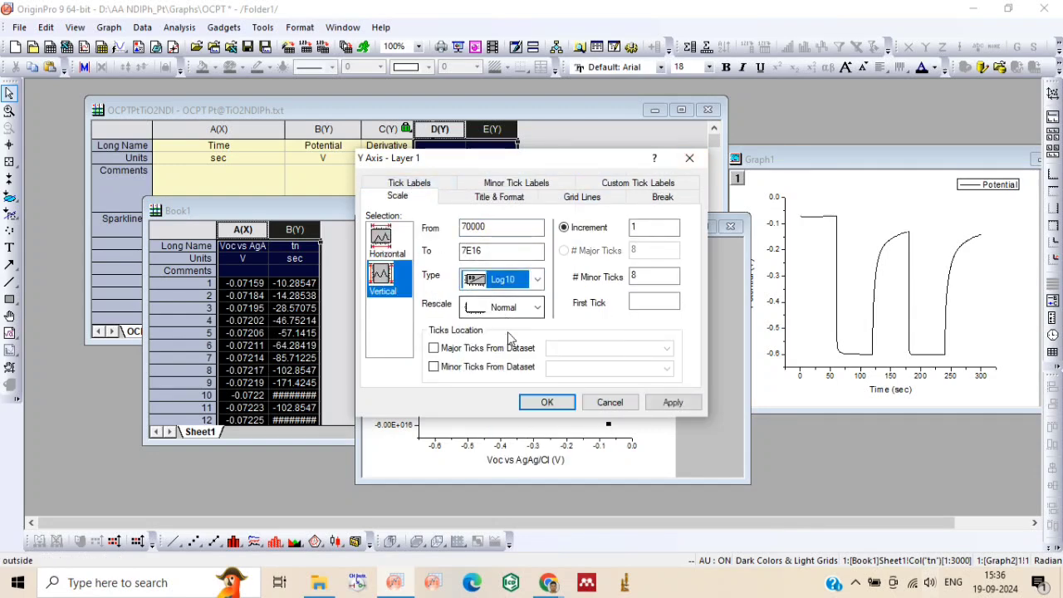
Apply the Log10 axis, maximize Graph2, and Rescale to Show All (1E-3 to 1E19)
{"action": "left_click", "coordinate": [547, 402]}
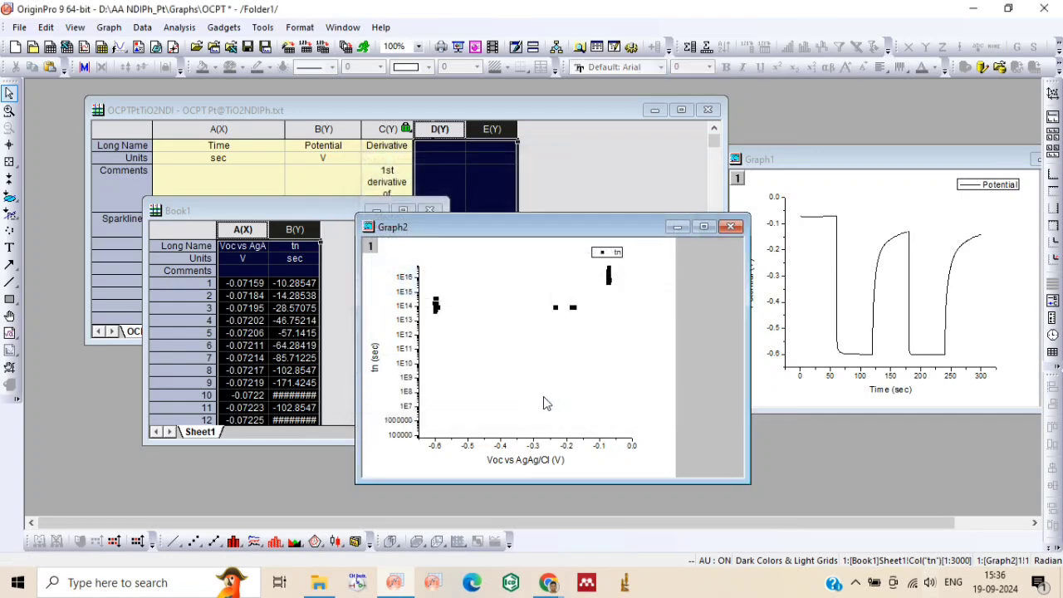
{"action": "left_click", "coordinate": [703, 227]}
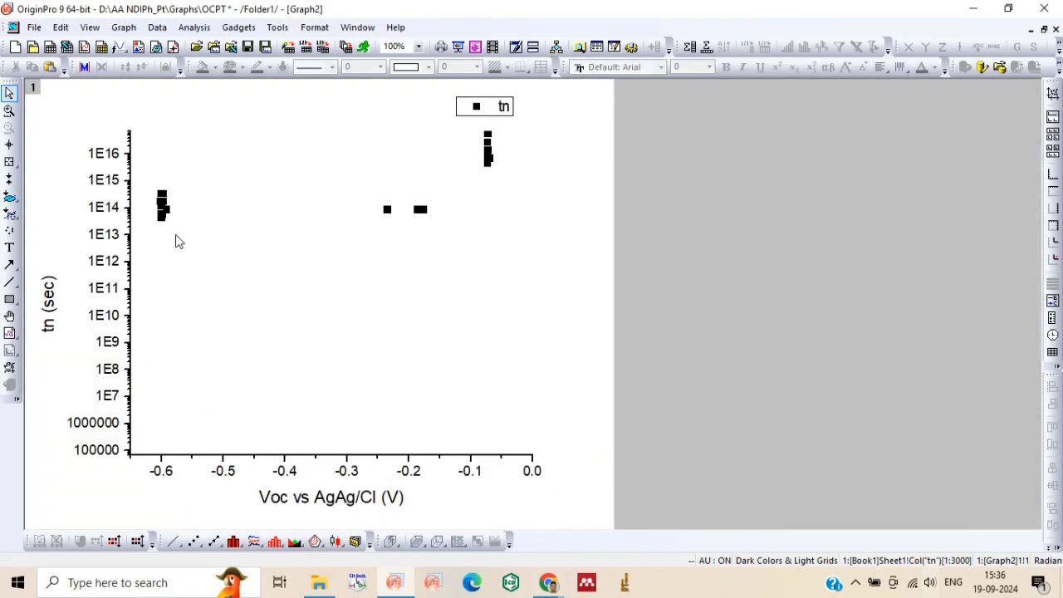
{"action": "left_click", "coordinate": [163, 208]}
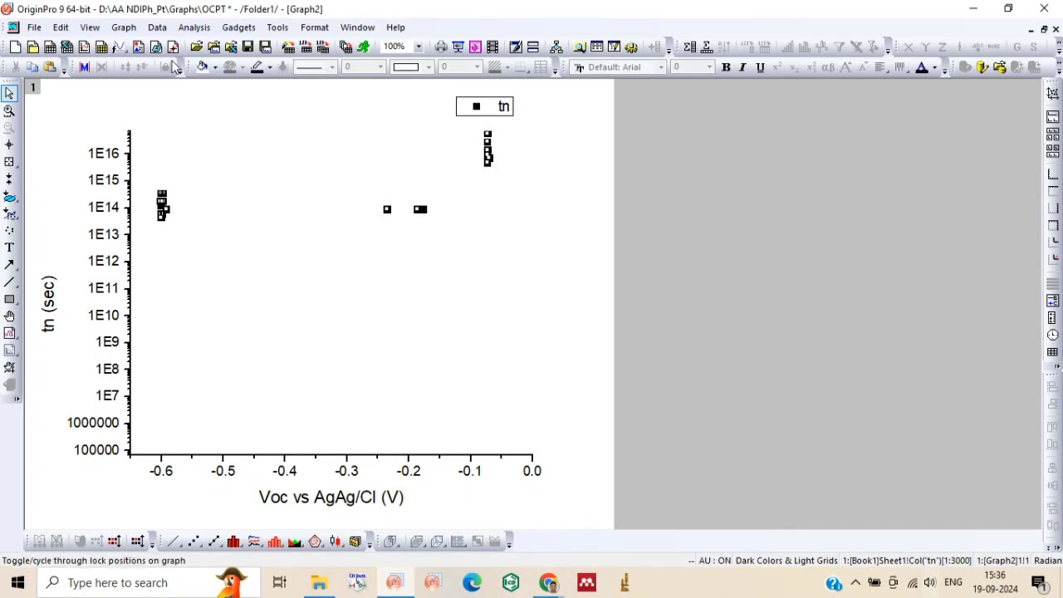
{"action": "left_click", "coordinate": [123, 27]}
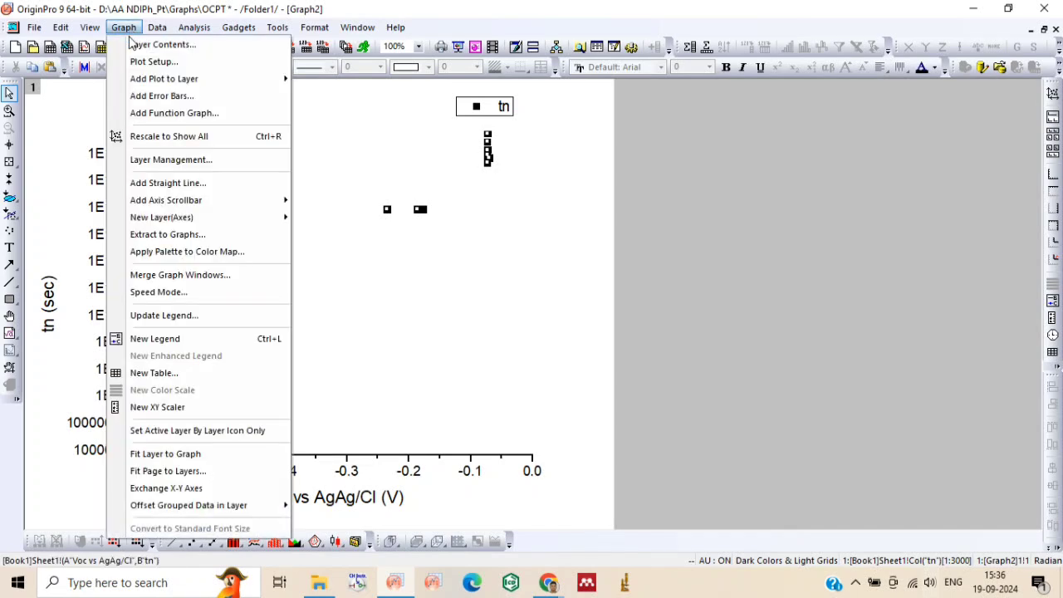
{"action": "left_click", "coordinate": [184, 138]}
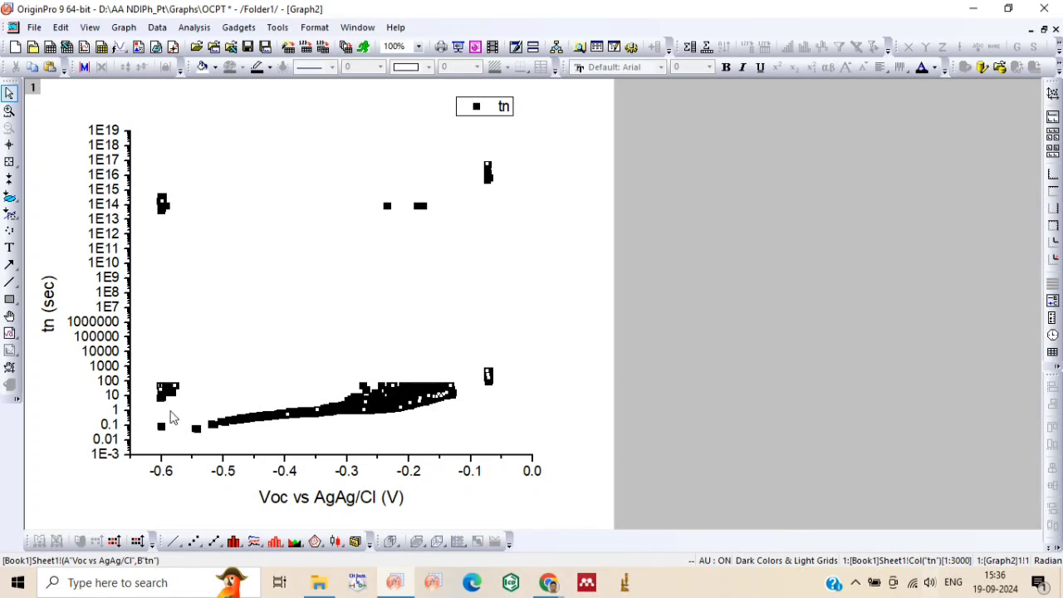
Set Graph2's logarithmic Y-axis range from 0.1 to 100
{"action": "double_click", "coordinate": [116, 429]}
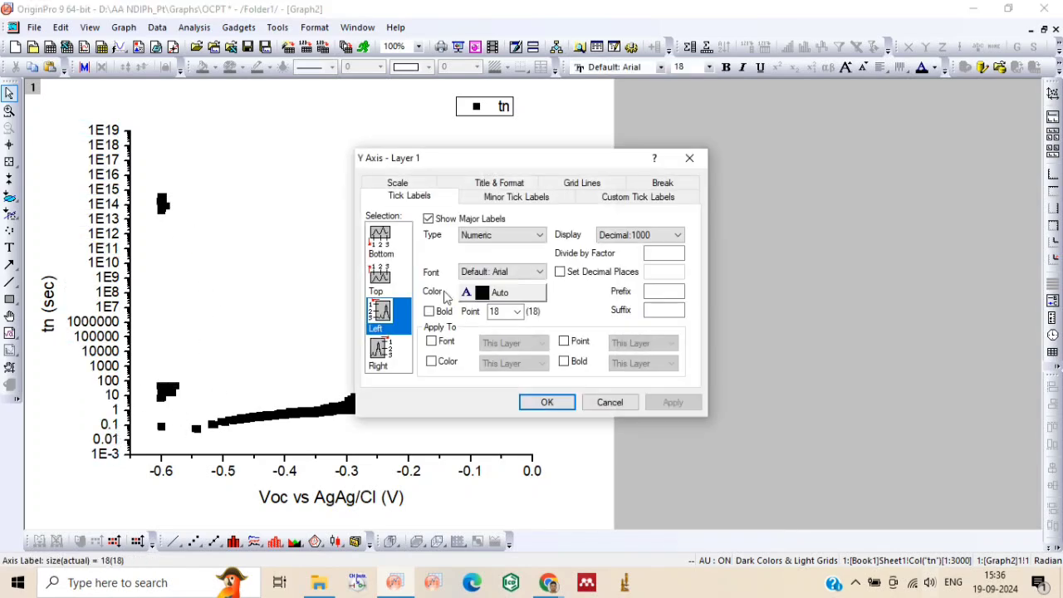
{"action": "left_click", "coordinate": [398, 183]}
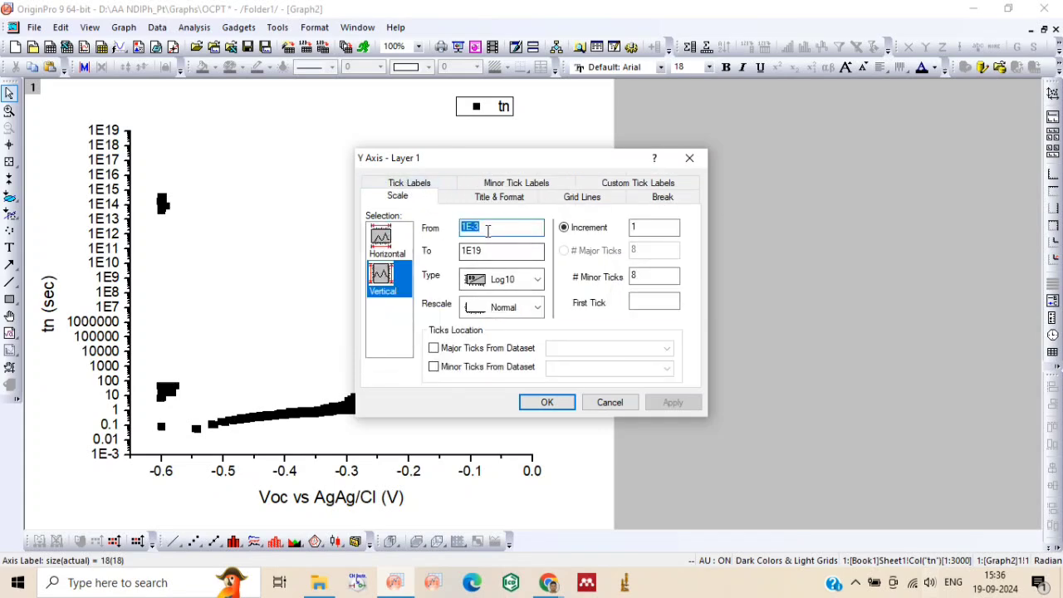
{"action": "left_click", "coordinate": [485, 227]}
{"action": "left_click_drag", "start_coordinate": [485, 227], "coordinate": [455, 229]}
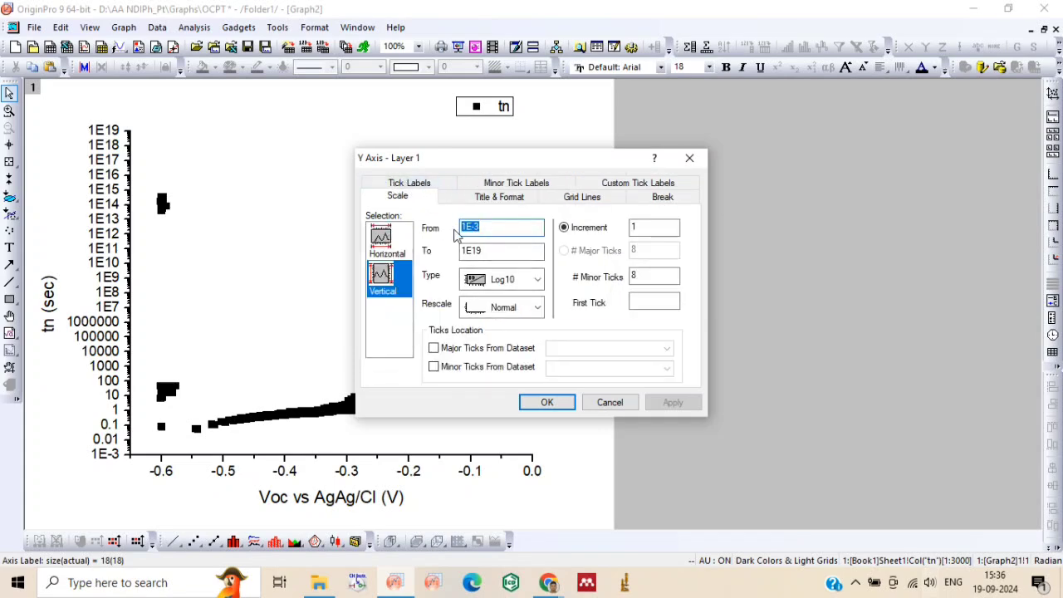
{"action": "type", "text": "0.1"}
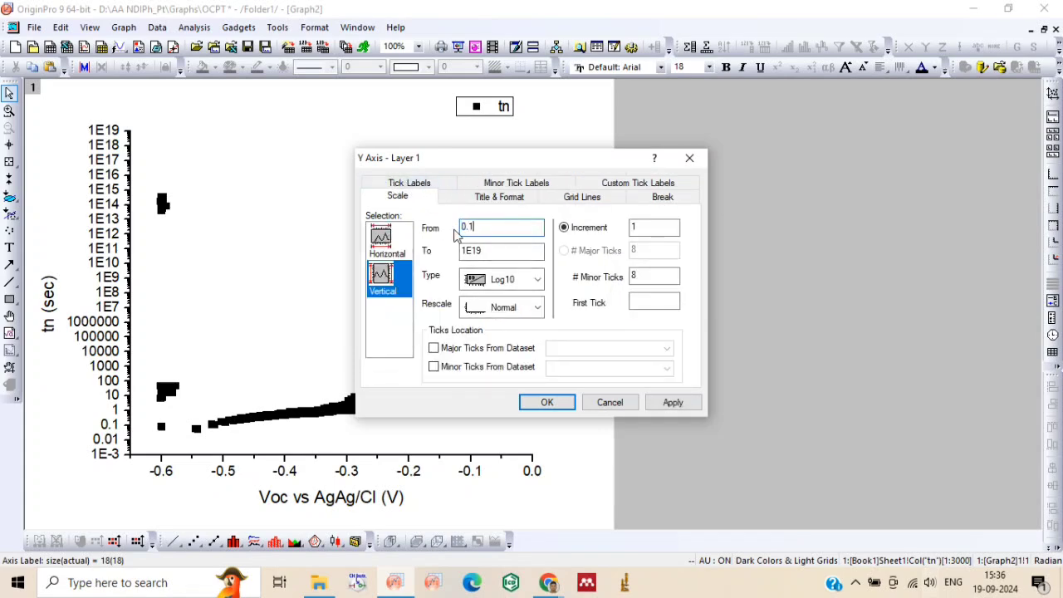
{"action": "key", "text": "Tab"}
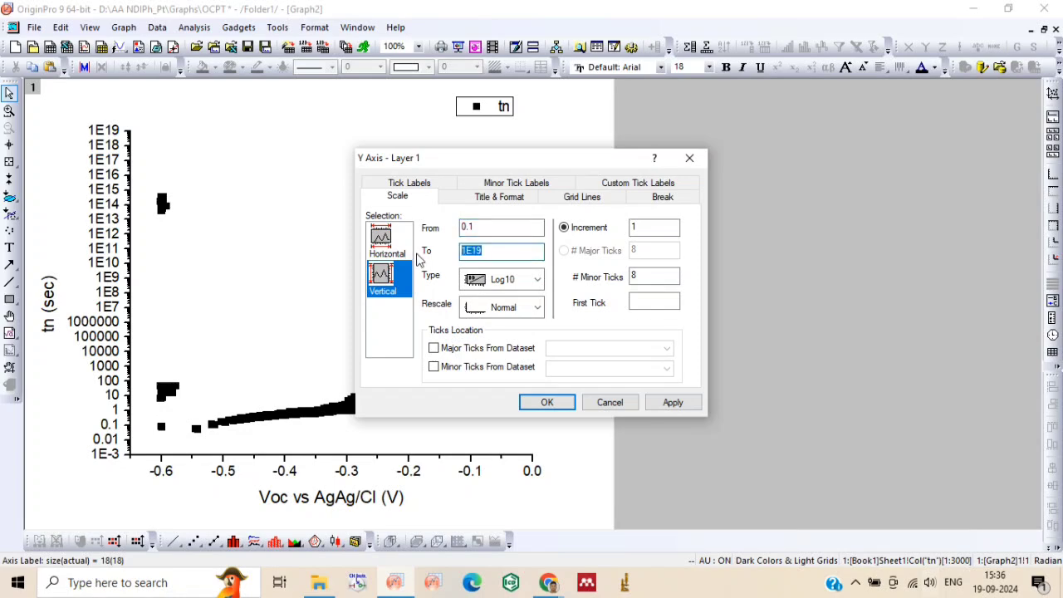
{"action": "type", "text": "100"}
{"action": "left_click", "coordinate": [547, 403]}
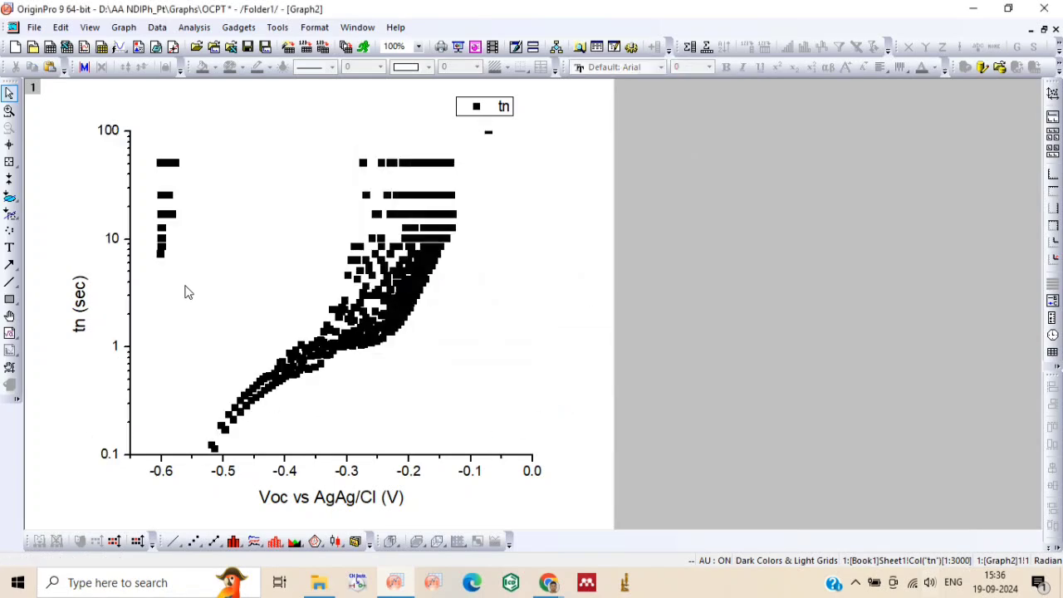
In Plot Details, set the tn scatter symbols to size 8 and colour 15 Orange
{"action": "left_click", "coordinate": [412, 267]}
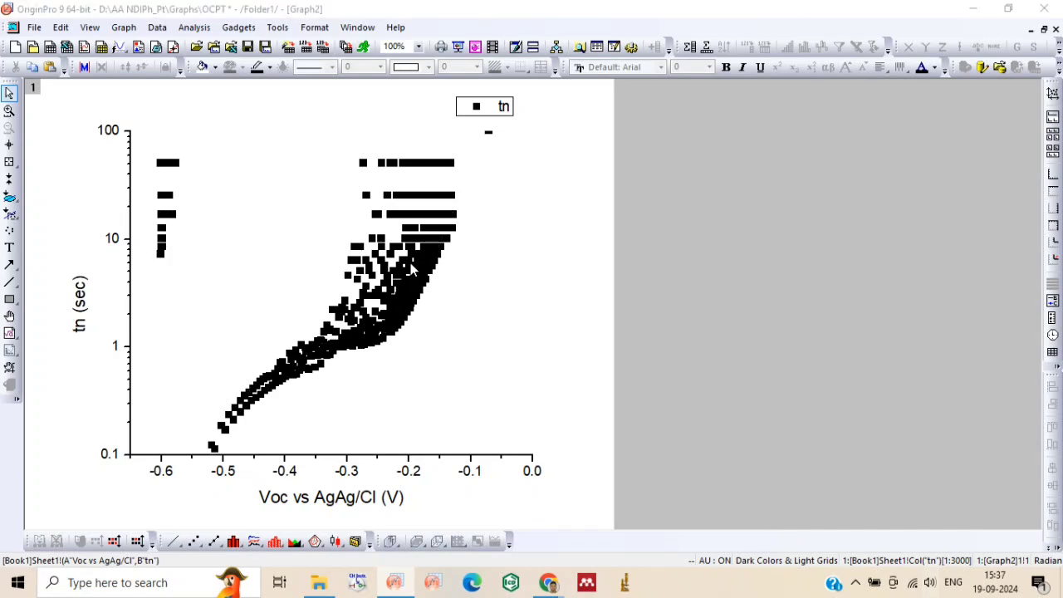
{"action": "double_click", "coordinate": [410, 262]}
{"action": "left_click", "coordinate": [517, 201]}
{"action": "left_click", "coordinate": [485, 256]}
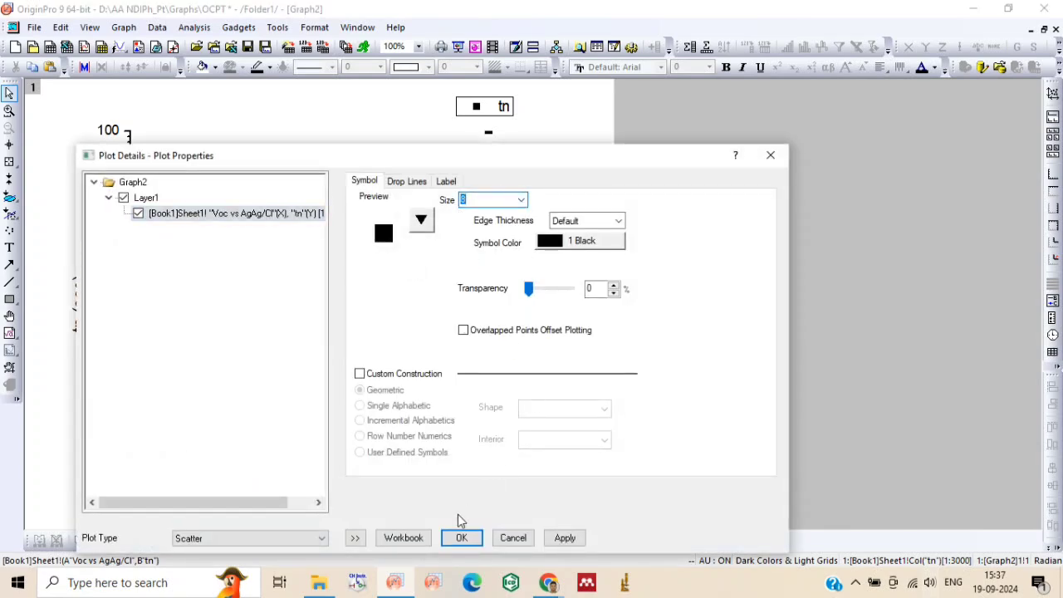
{"action": "left_click", "coordinate": [614, 241]}
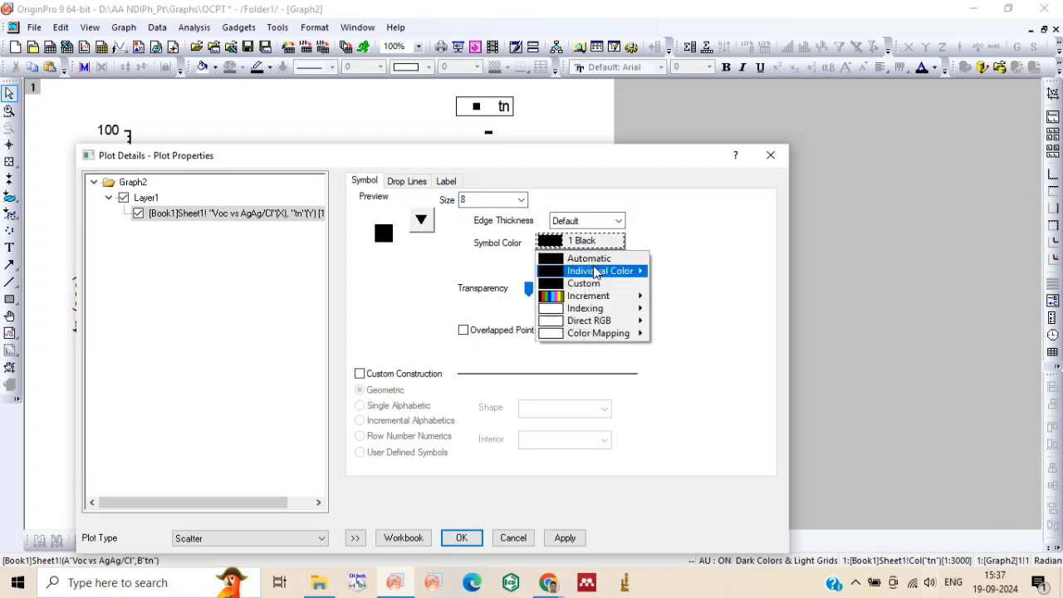
{"action": "mouse_move", "coordinate": [597, 272]}
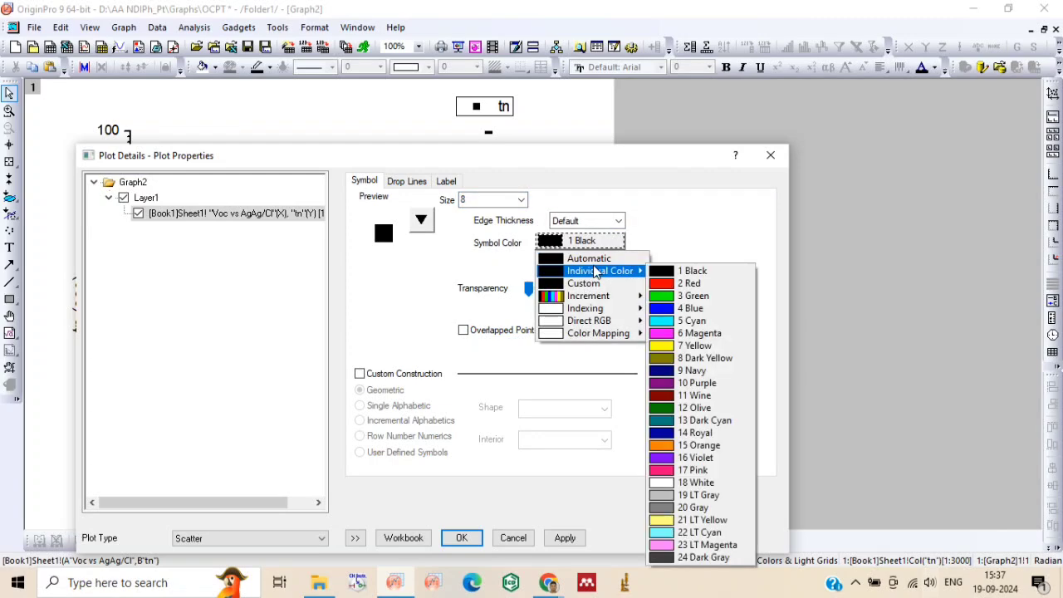
{"action": "left_click", "coordinate": [669, 445]}
{"action": "left_click", "coordinate": [462, 534]}
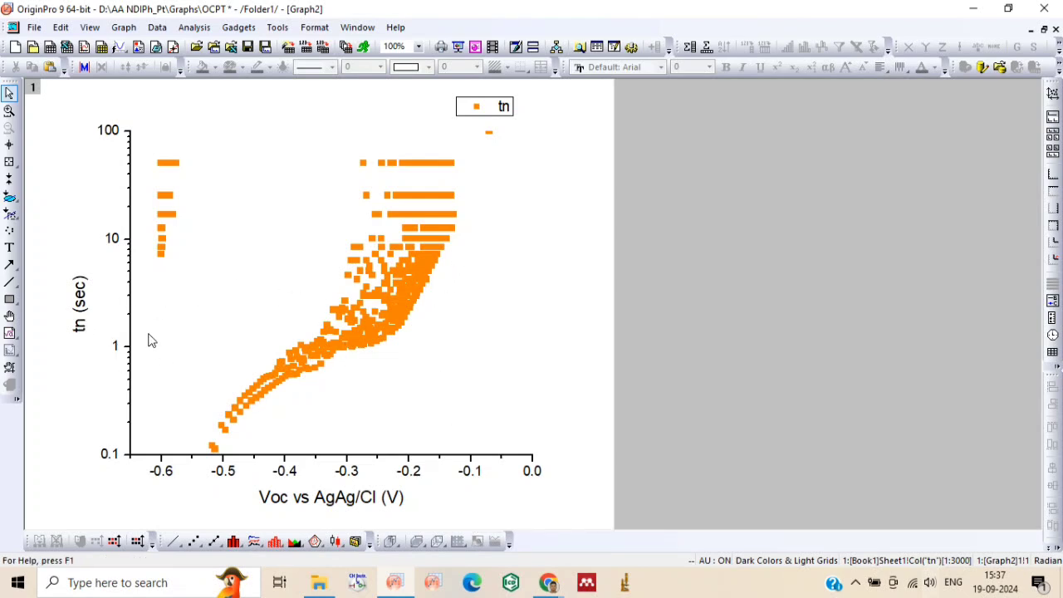
Start the Y axis title with Greek τ followed by a subscript n
{"action": "double_click", "coordinate": [79, 304]}
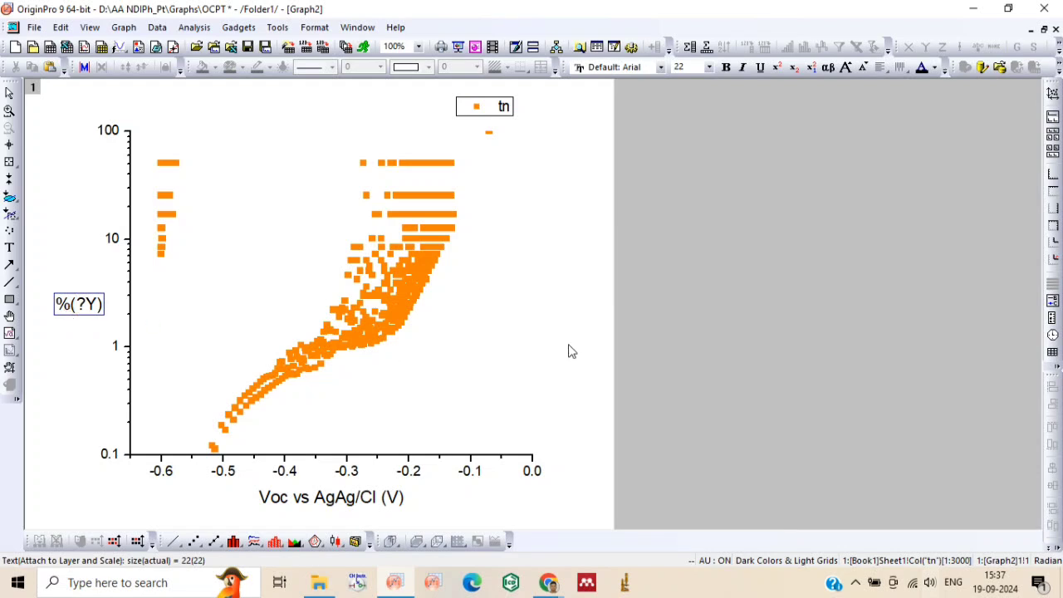
{"action": "key", "text": "BackSpace"}
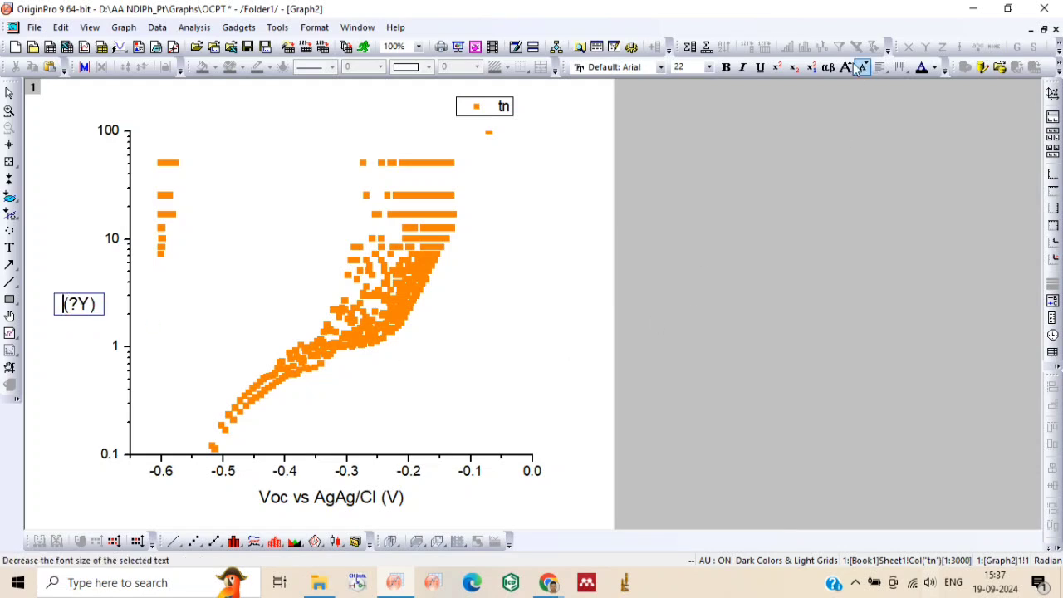
{"action": "left_click", "coordinate": [828, 68]}
{"action": "type", "text": "t"}
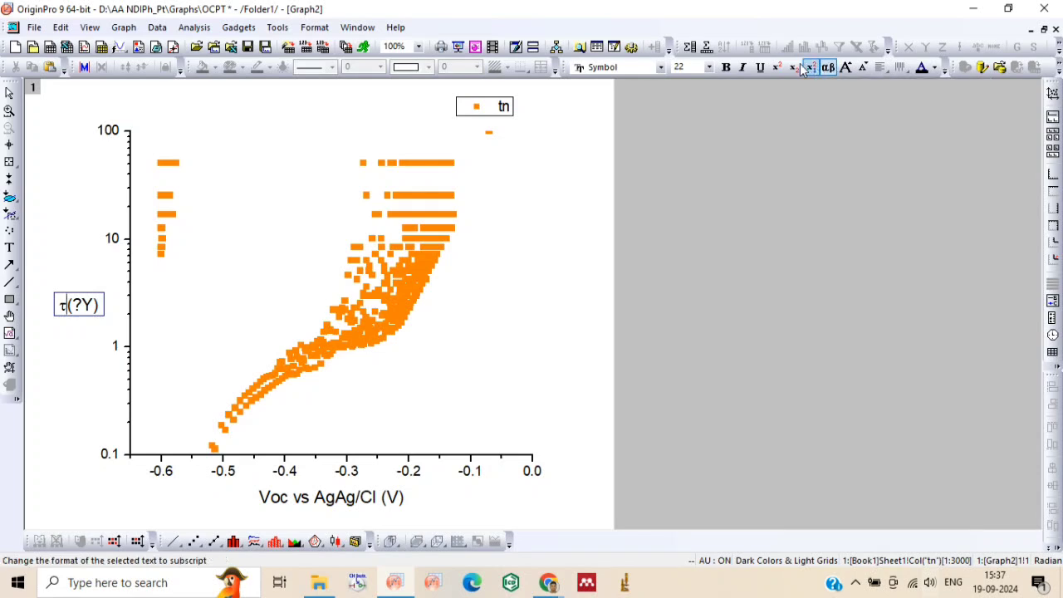
{"action": "left_click", "coordinate": [828, 68]}
{"action": "left_click", "coordinate": [793, 67]}
{"action": "type", "text": "n"}
{"action": "left_click", "coordinate": [794, 68]}
Replace the ?Y placeholder with 'sec' so the title reads τn (sec), then bold it
{"action": "key", "text": "Delete"}
{"action": "key", "text": "Delete"}
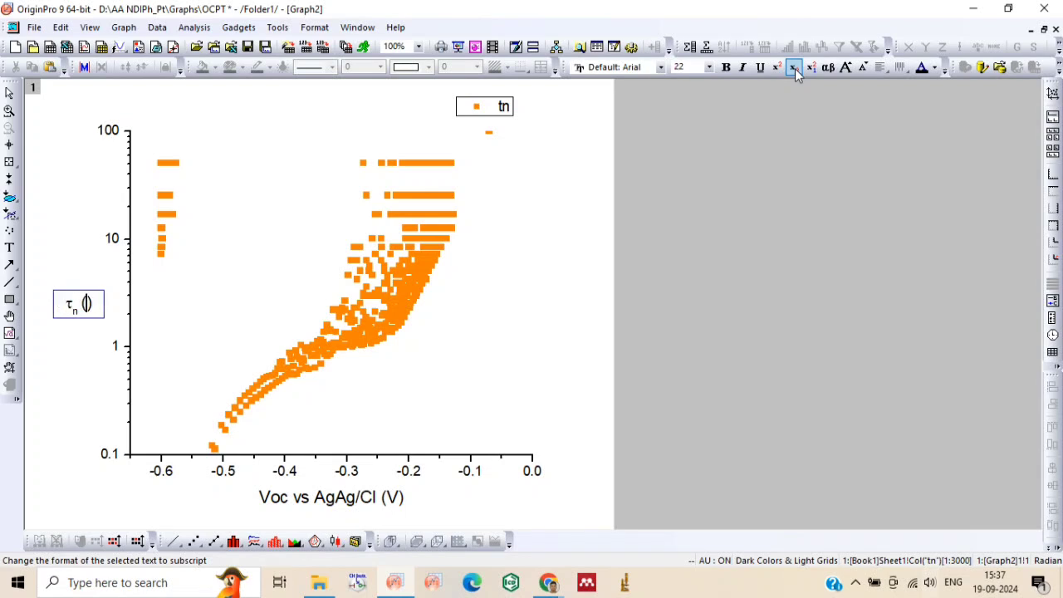
{"action": "type", "text": "sec"}
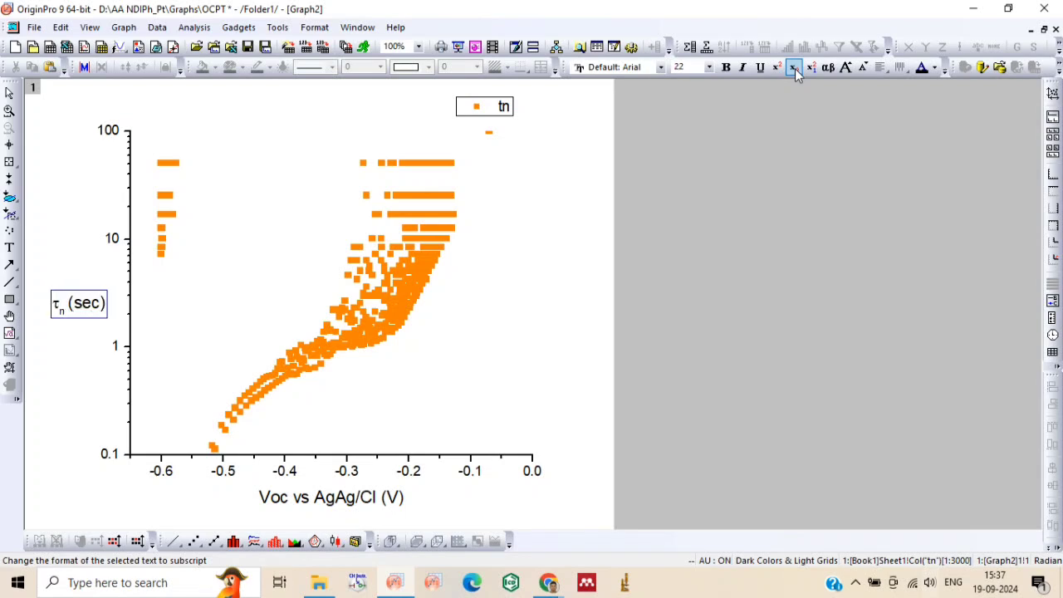
{"action": "key", "text": "ctrl+a"}
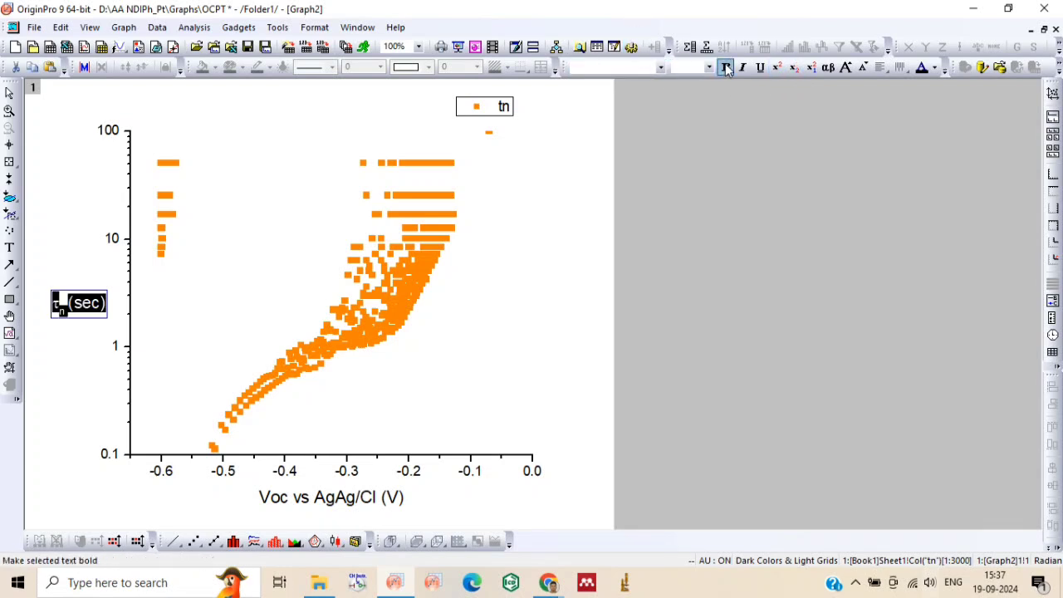
{"action": "left_click", "coordinate": [725, 68]}
{"action": "left_click", "coordinate": [575, 495]}
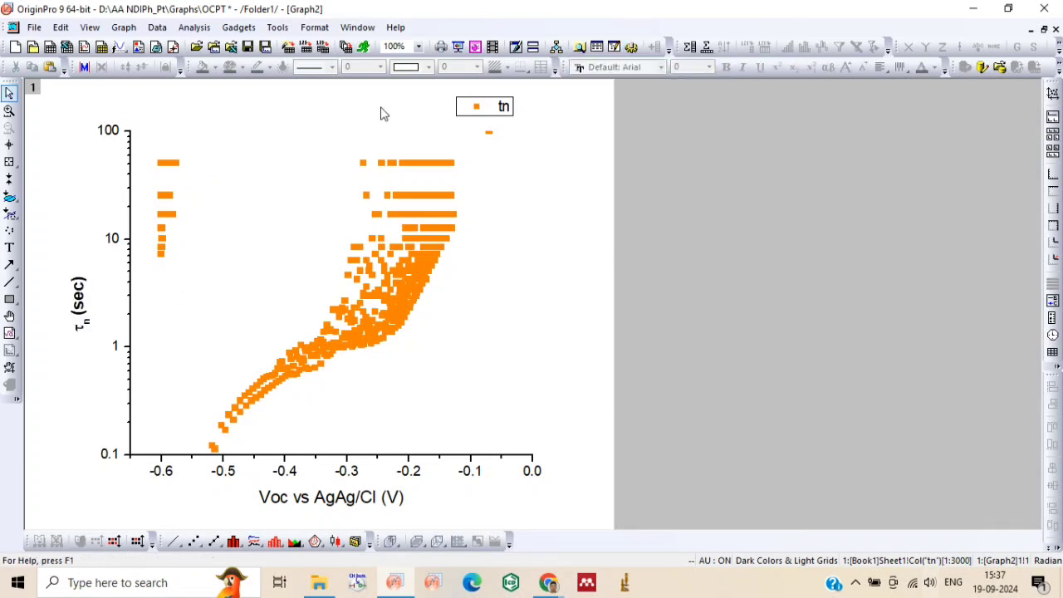
Drag the legend to the top right and make the 0.1–100 Y tick labels bold, size 28
{"action": "left_click", "coordinate": [499, 106]}
{"action": "left_click_drag", "start_coordinate": [501, 102], "coordinate": [560, 86]}
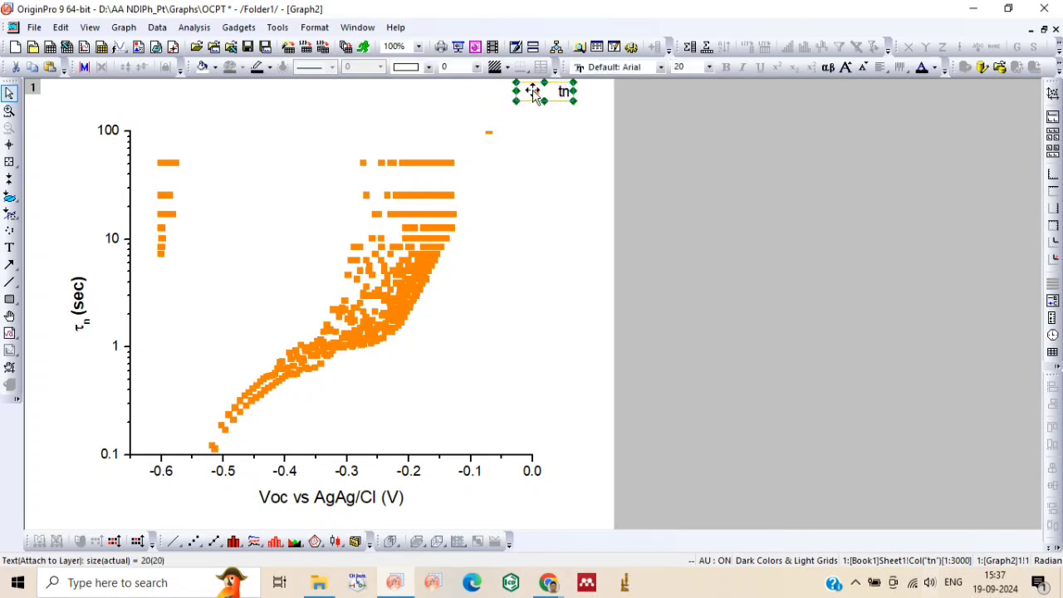
{"action": "left_click", "coordinate": [114, 346]}
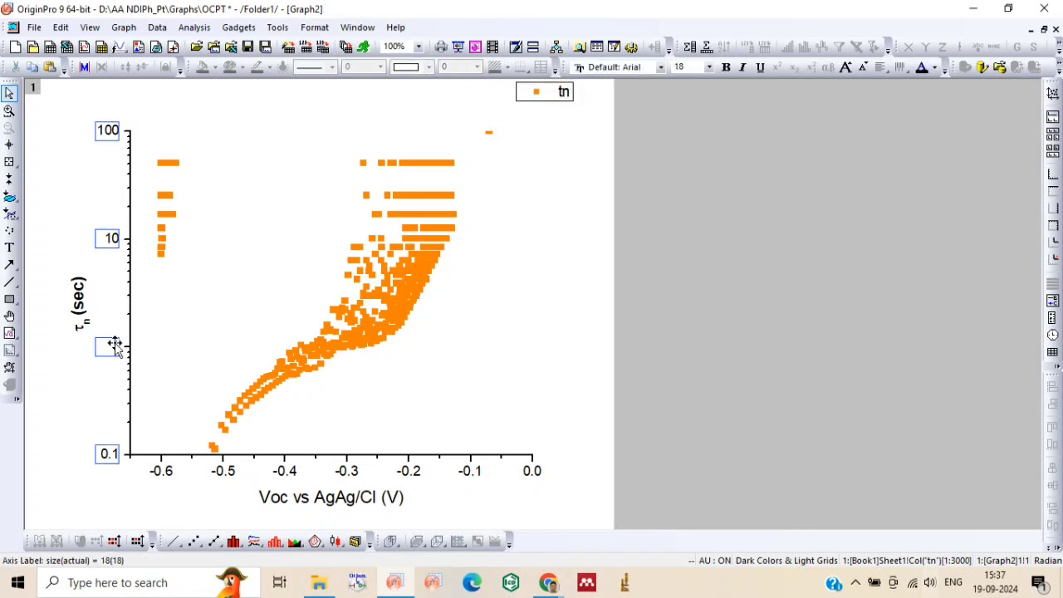
{"action": "left_click", "coordinate": [708, 67]}
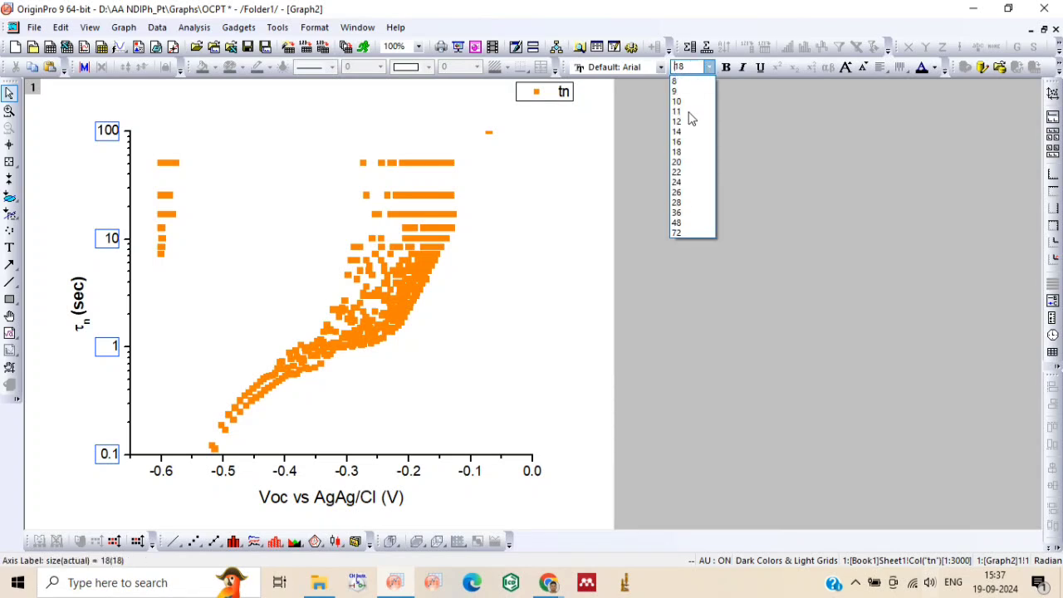
{"action": "left_click", "coordinate": [677, 202]}
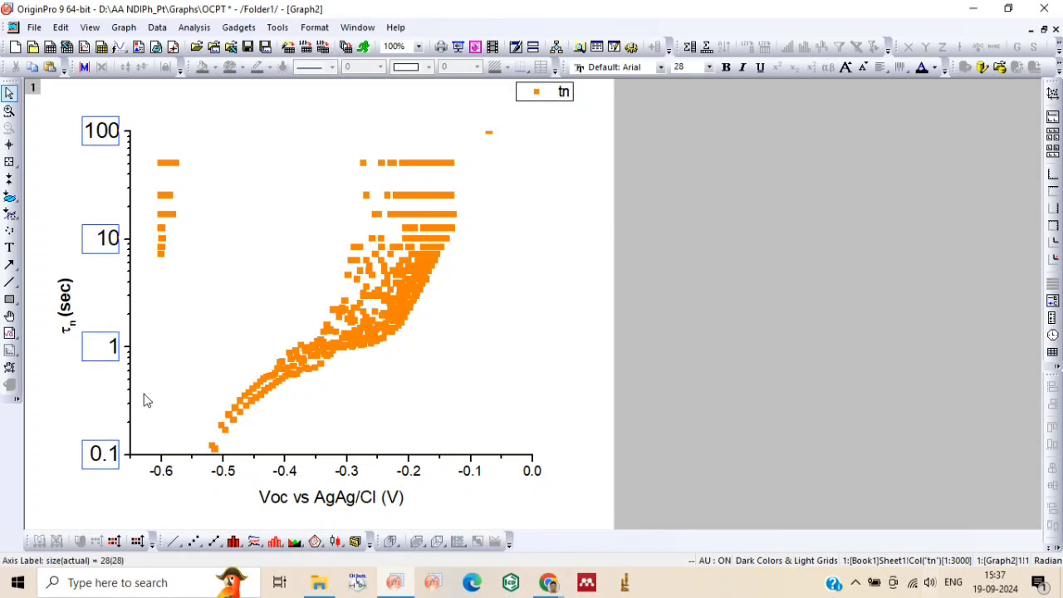
{"action": "left_click", "coordinate": [727, 71]}
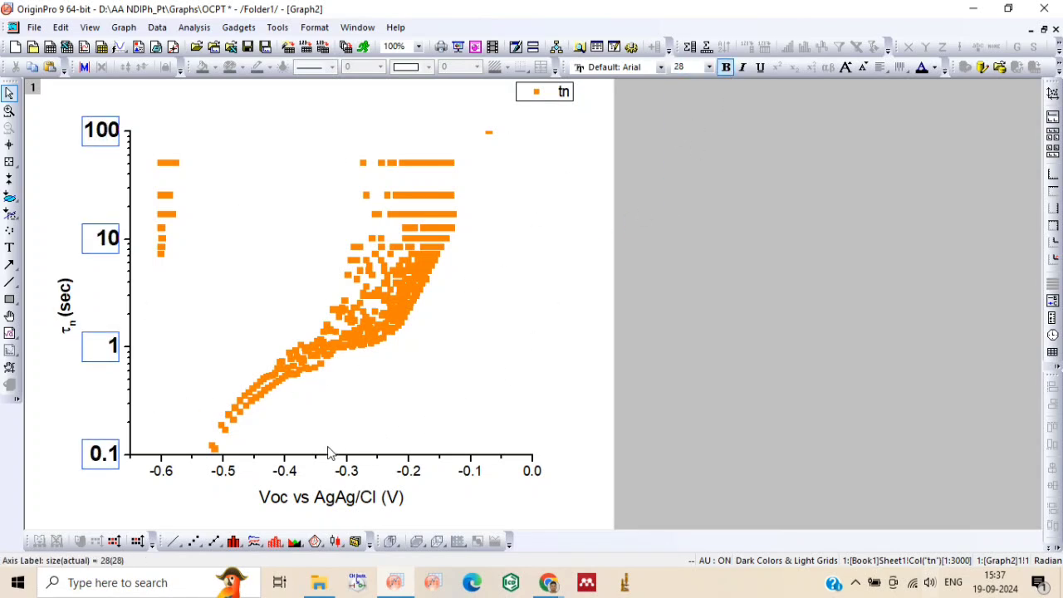
Select the X-axis tick numbers below Graph2's scatter
{"action": "left_click", "coordinate": [230, 475]}
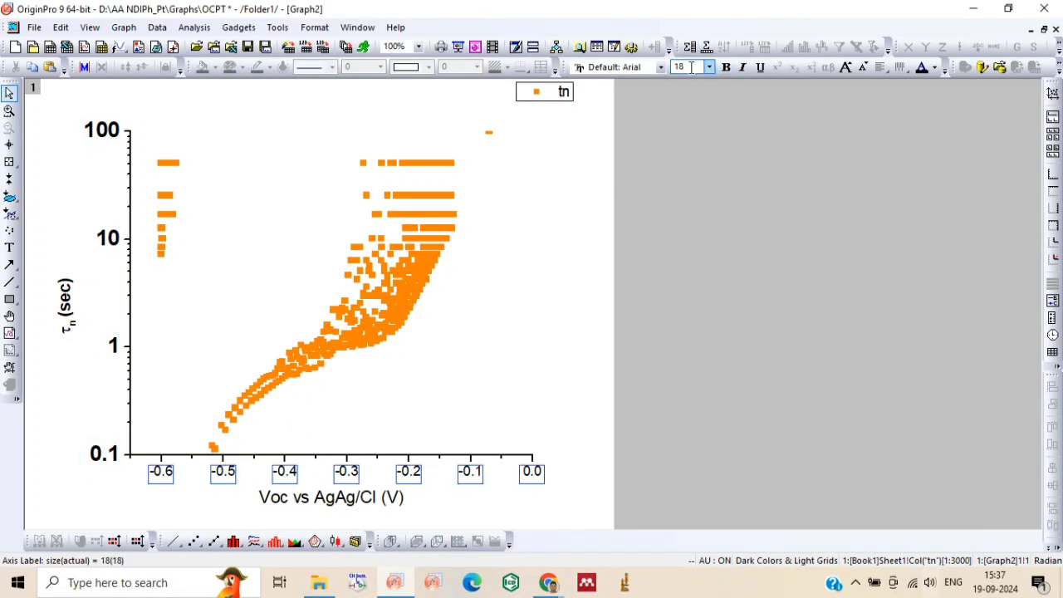